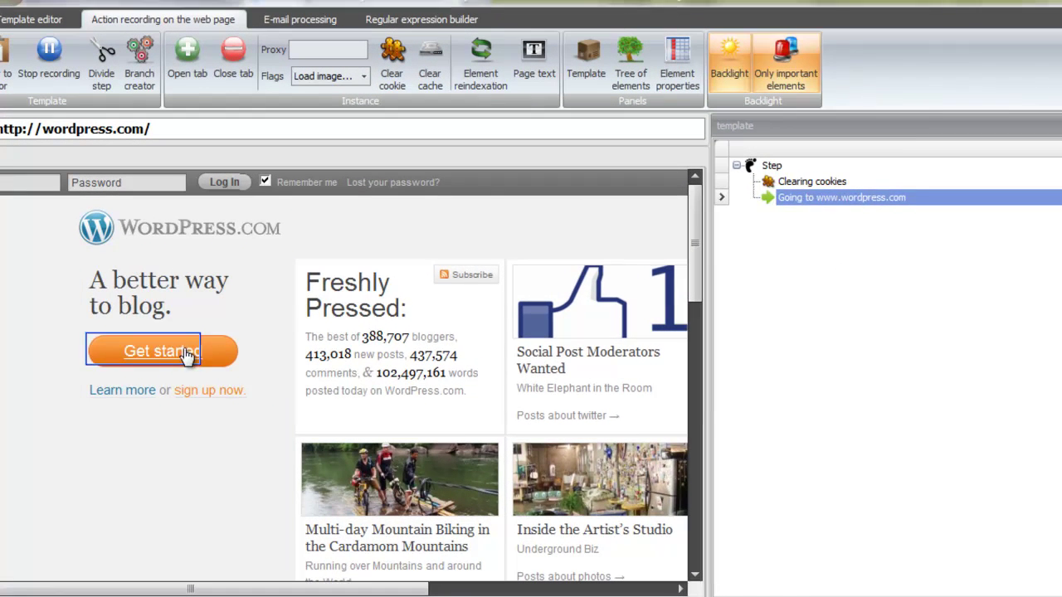
# - Record the Get started sign-up form with blog address and username bassguitartips24
pyautogui.click(172, 351)
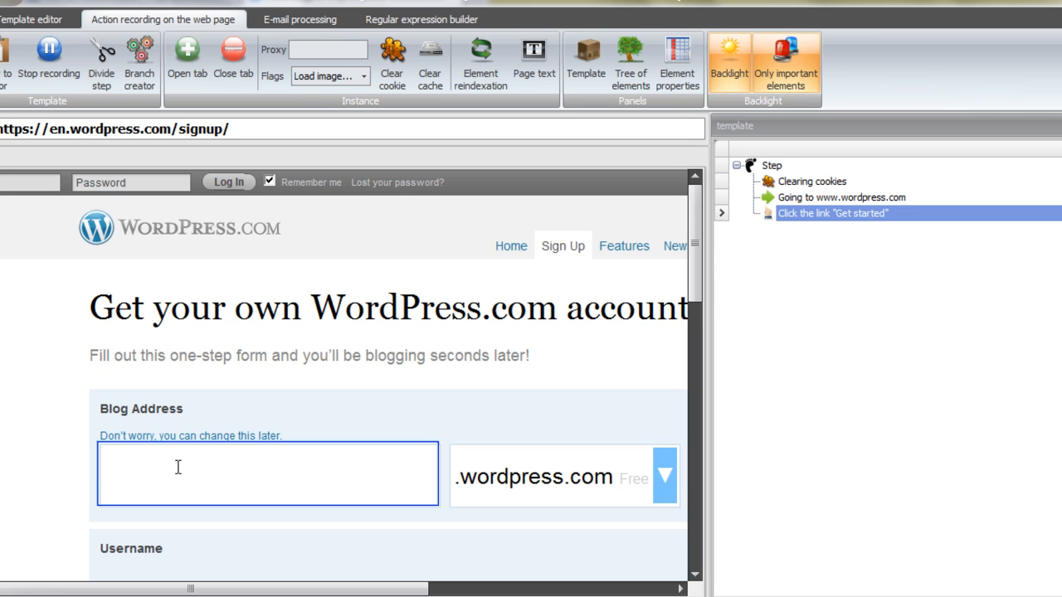
pyautogui.write('bass')
pyautogui.write('guitartip')
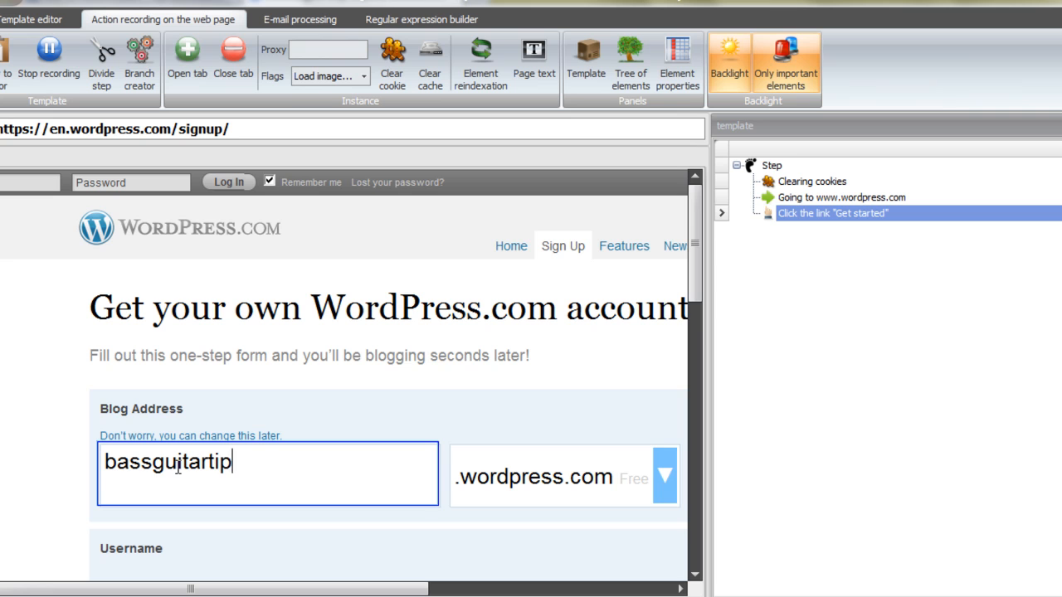
pyautogui.write('s')
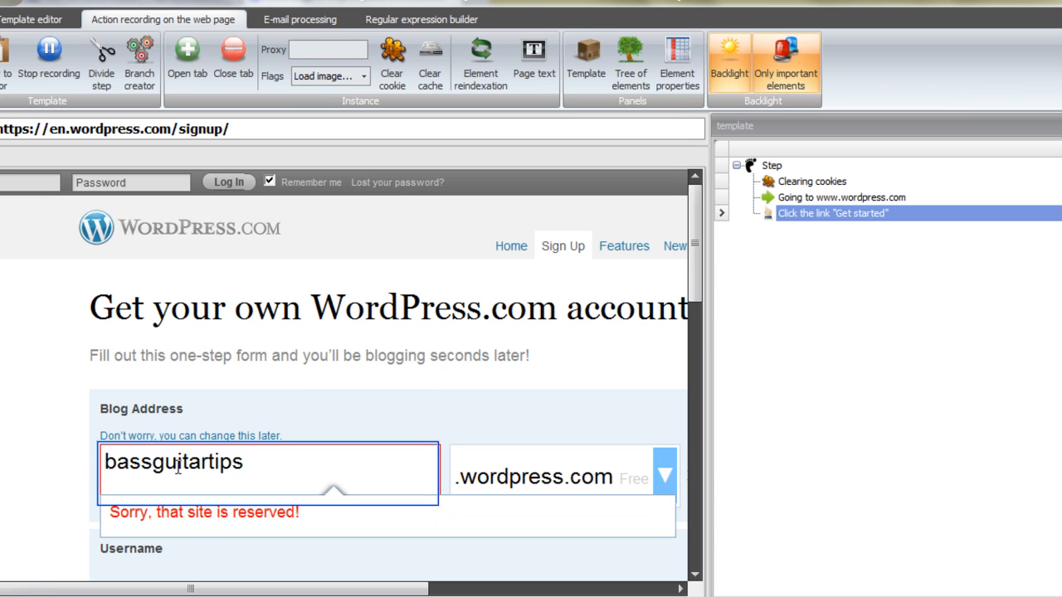
pyautogui.write('24')
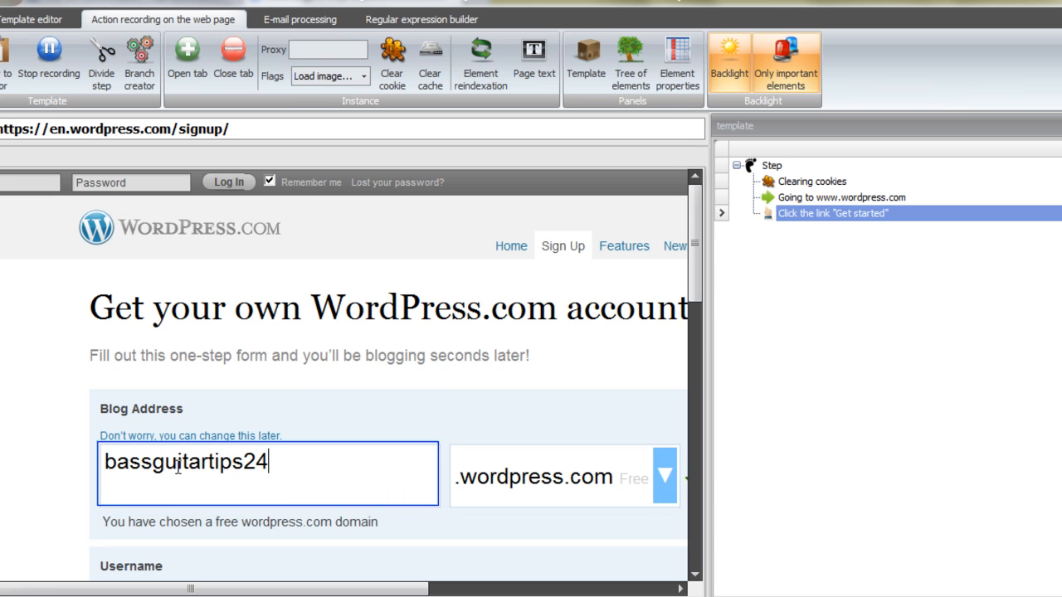
pyautogui.moveTo(701, 282); pyautogui.dragTo(697, 352)
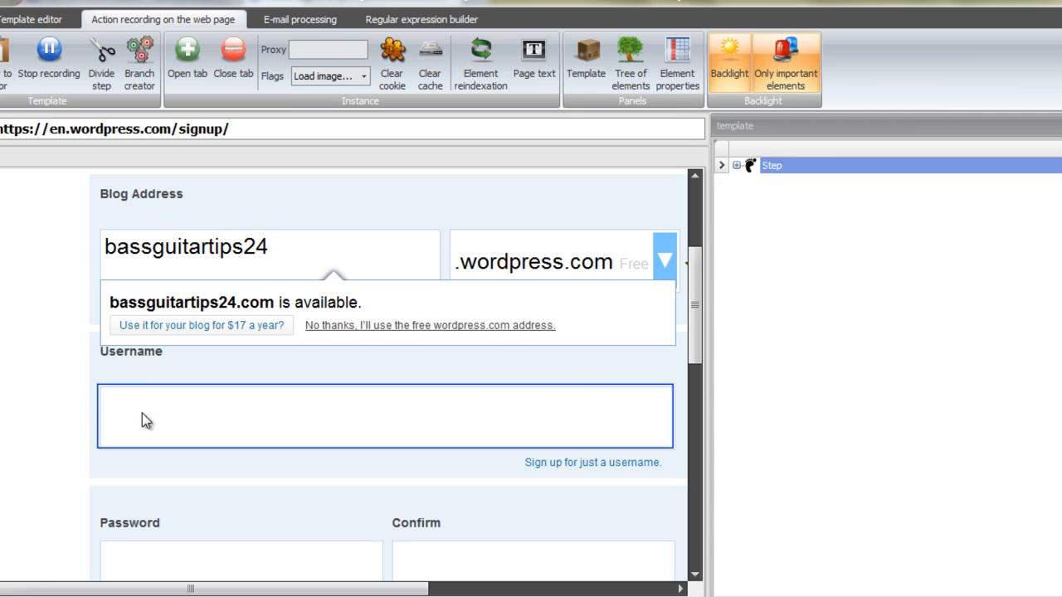
pyautogui.doubleClick(143, 413)
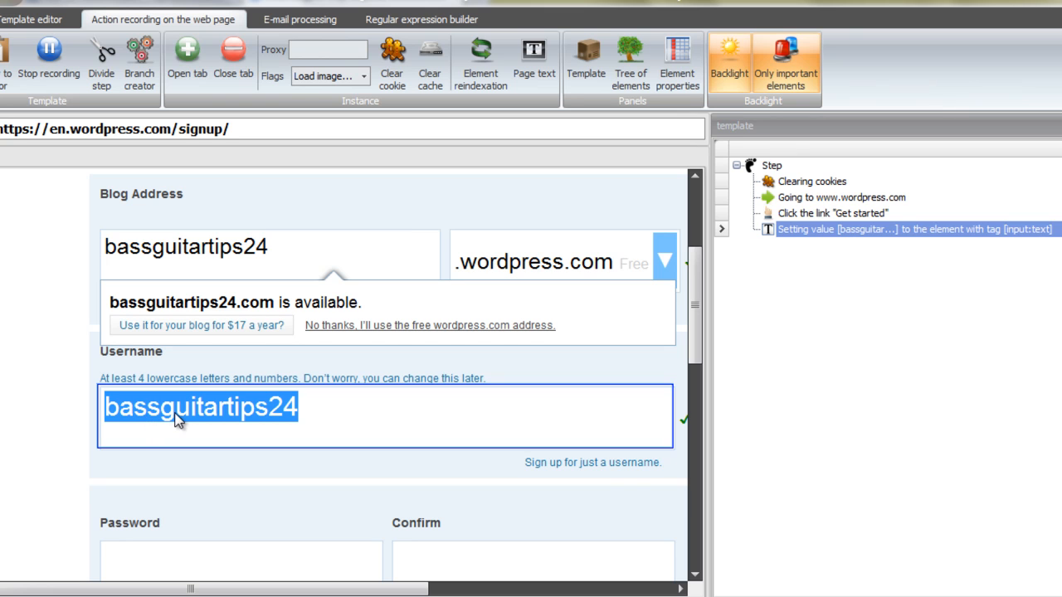
pyautogui.write('bassguit')
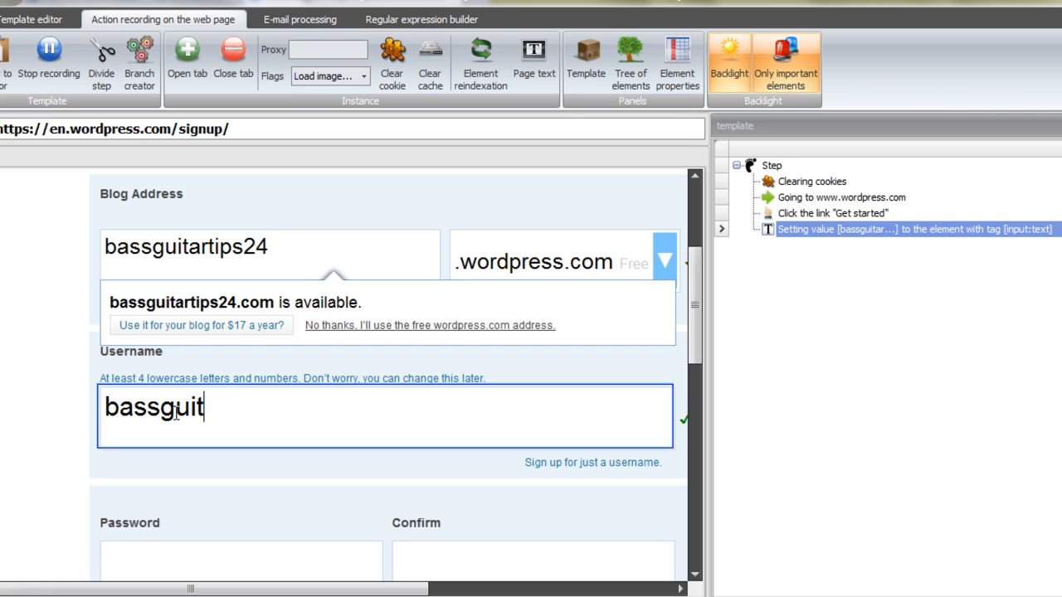
pyautogui.write('artips')
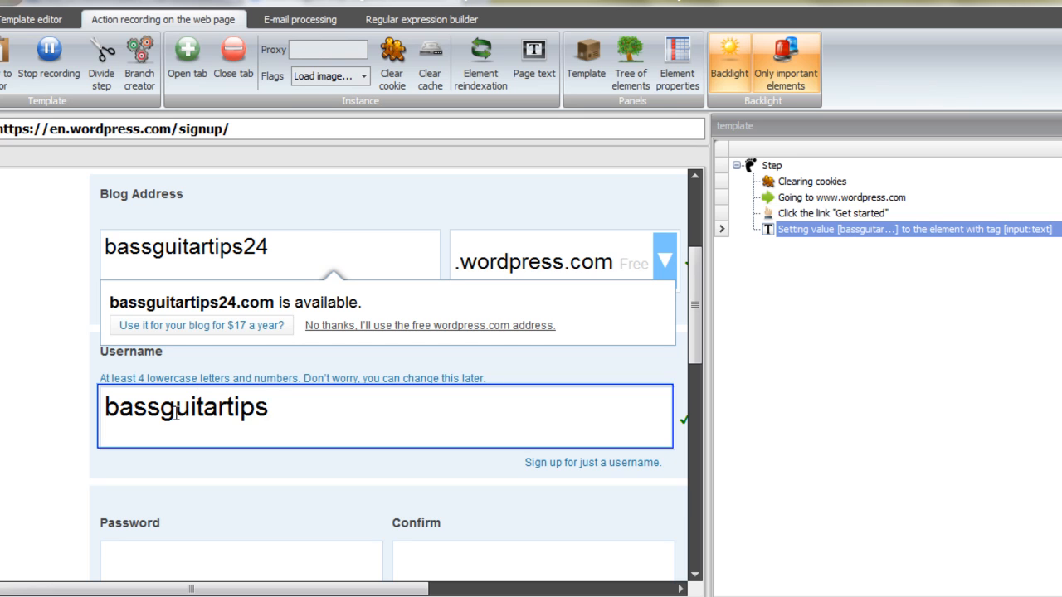
pyautogui.write('24')
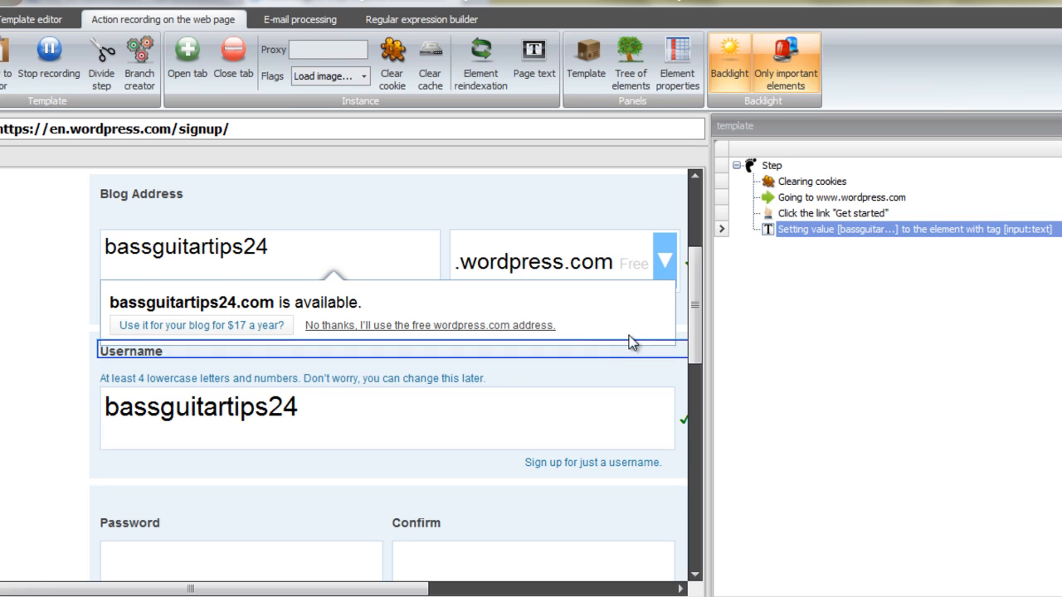
pyautogui.scroll(-3, 693, 332)
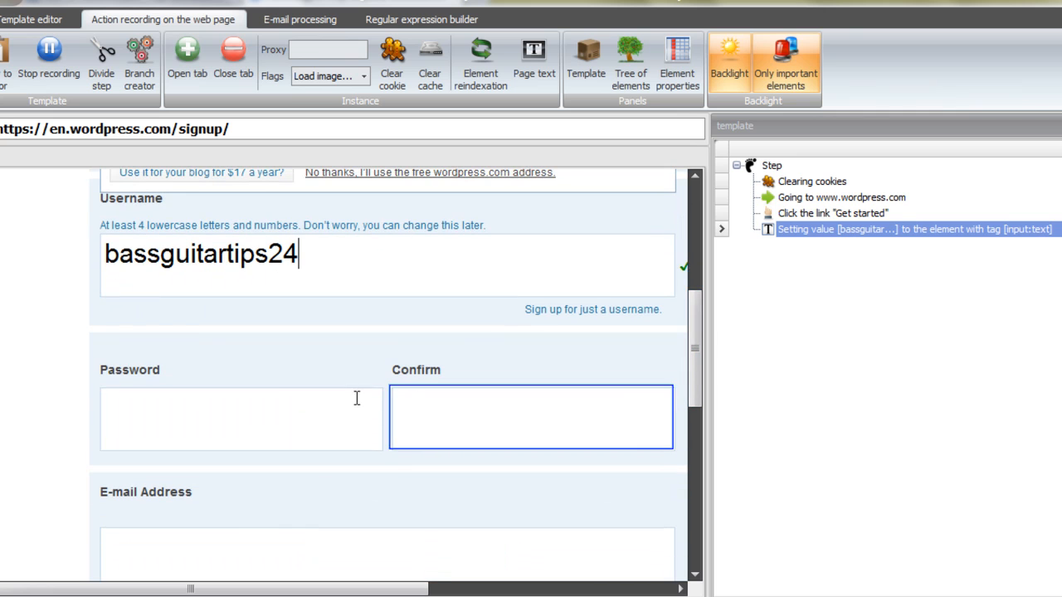
# - Set the password field's value to the random text macro {-Random.Text-|-10-|-cd-}
pyautogui.click(156, 407)
pyautogui.moveTo(206, 438)
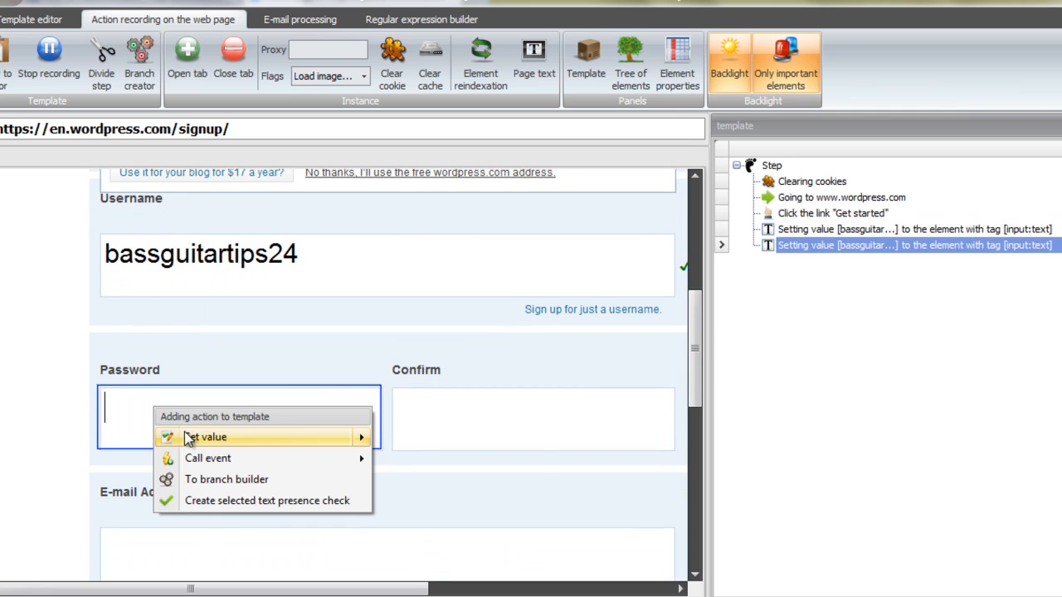
pyautogui.click(429, 461)
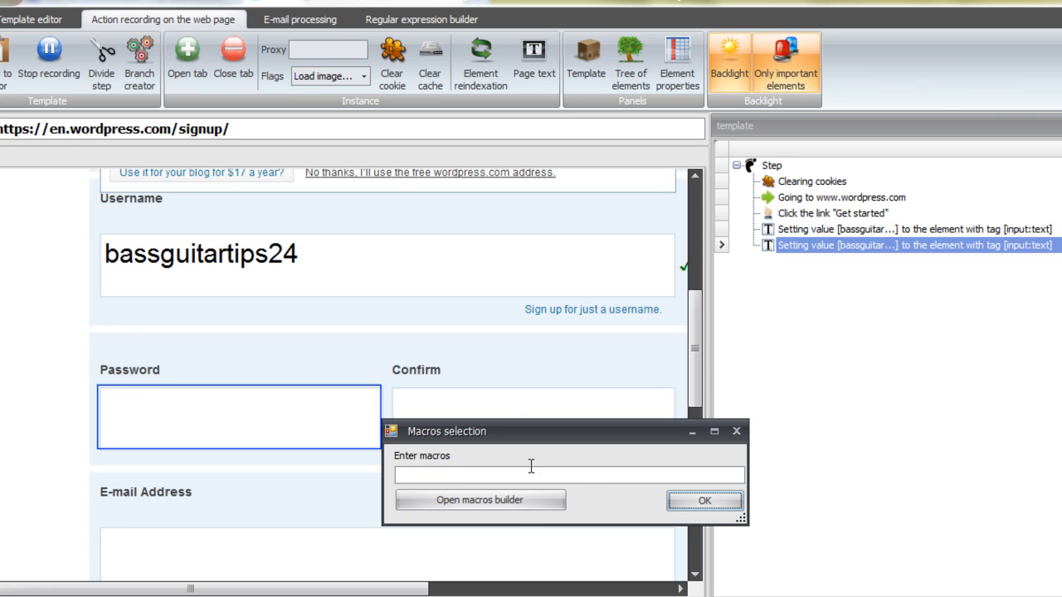
pyautogui.click(512, 504)
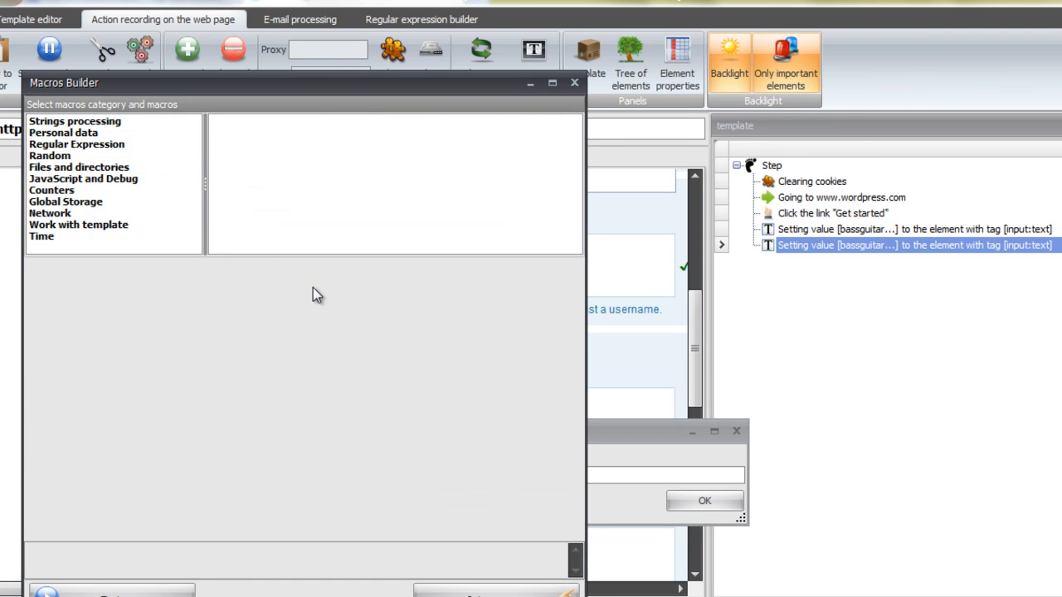
pyautogui.click(49, 156)
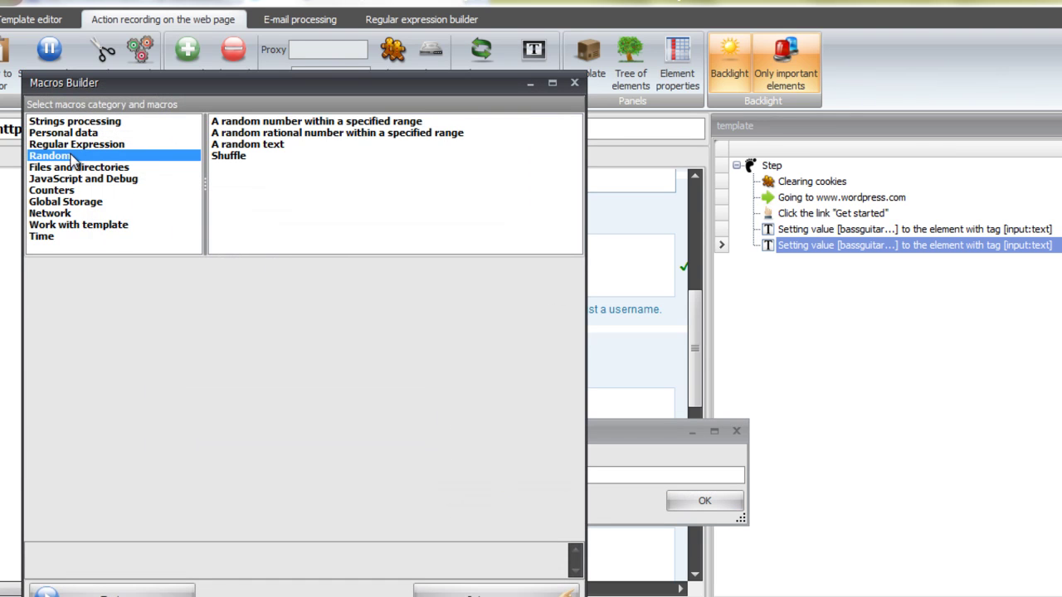
pyautogui.click(259, 146)
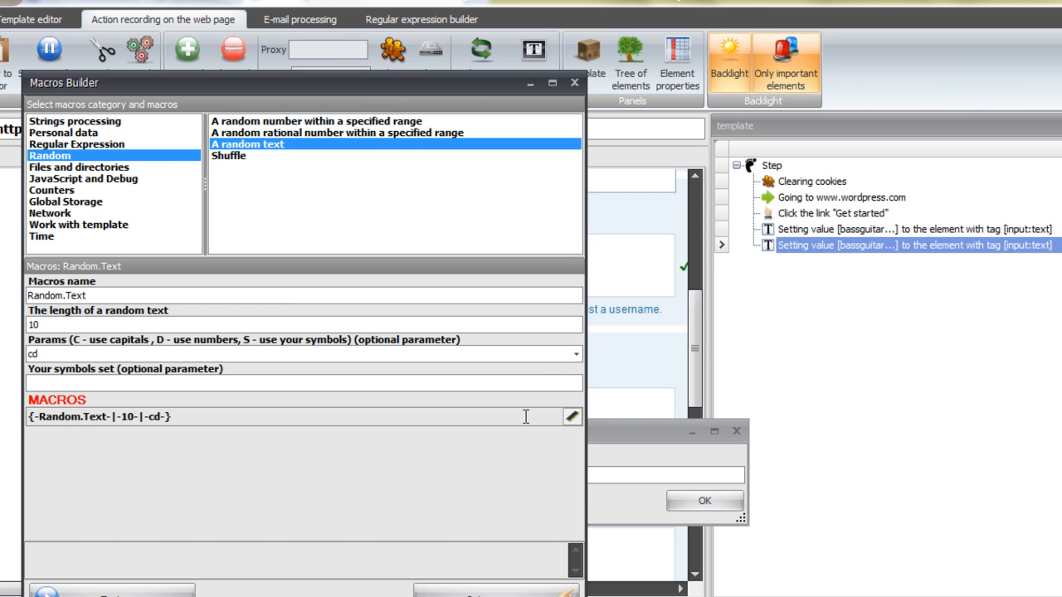
pyautogui.click(482, 591)
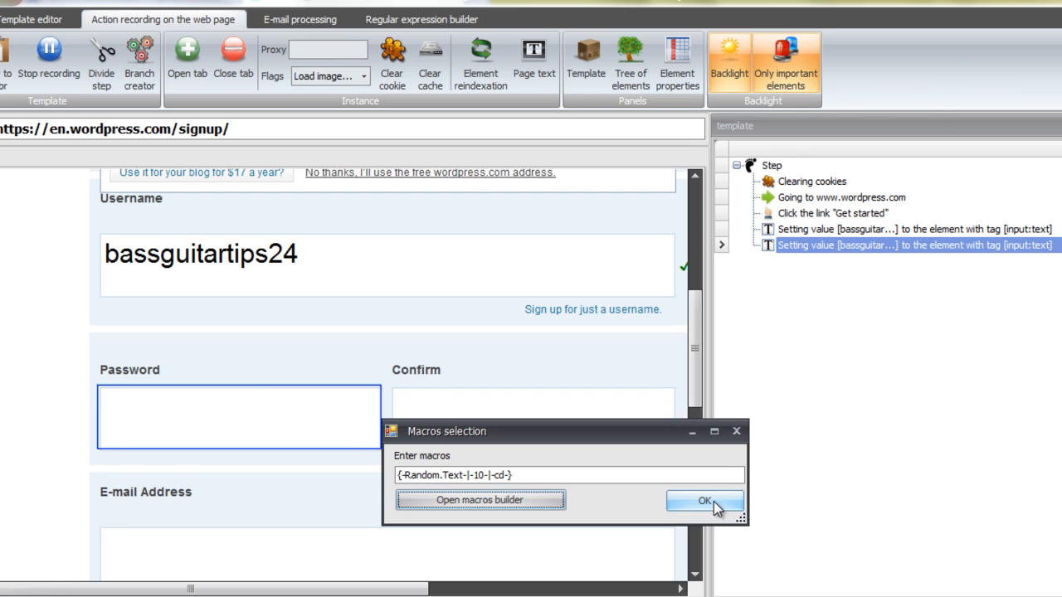
# - Apply the macro as the password and repeat the generated password in Confirm
pyautogui.click(704, 501)
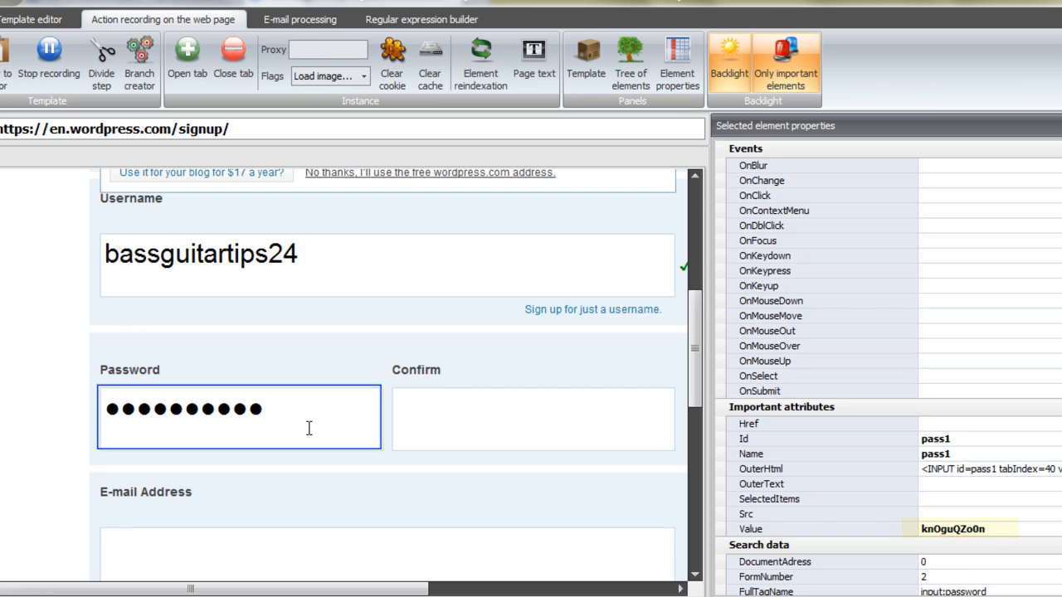
pyautogui.press('Tab')
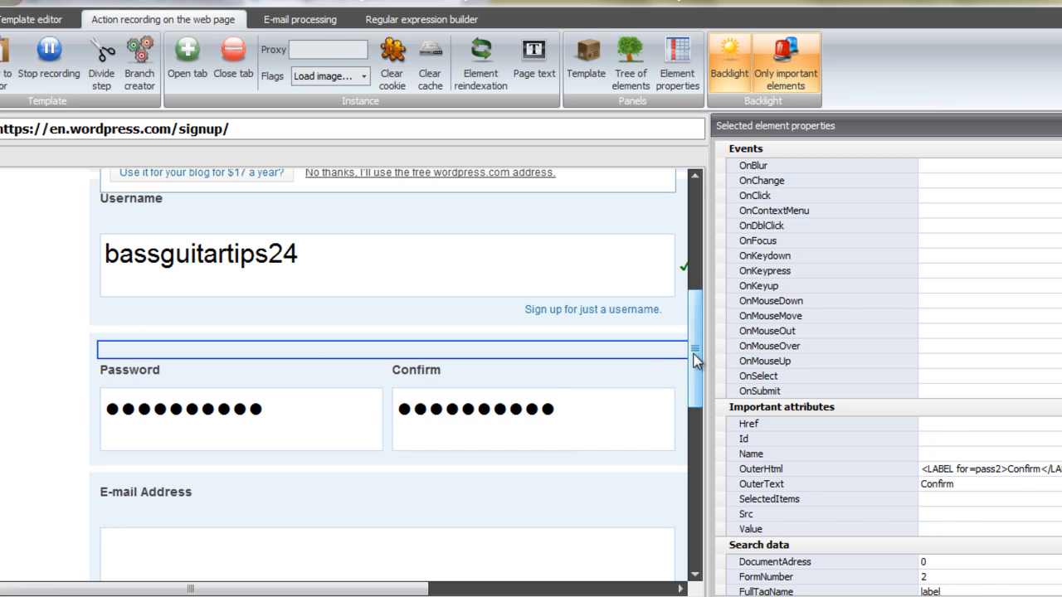
pyautogui.moveTo(694, 351); pyautogui.dragTo(695, 412)
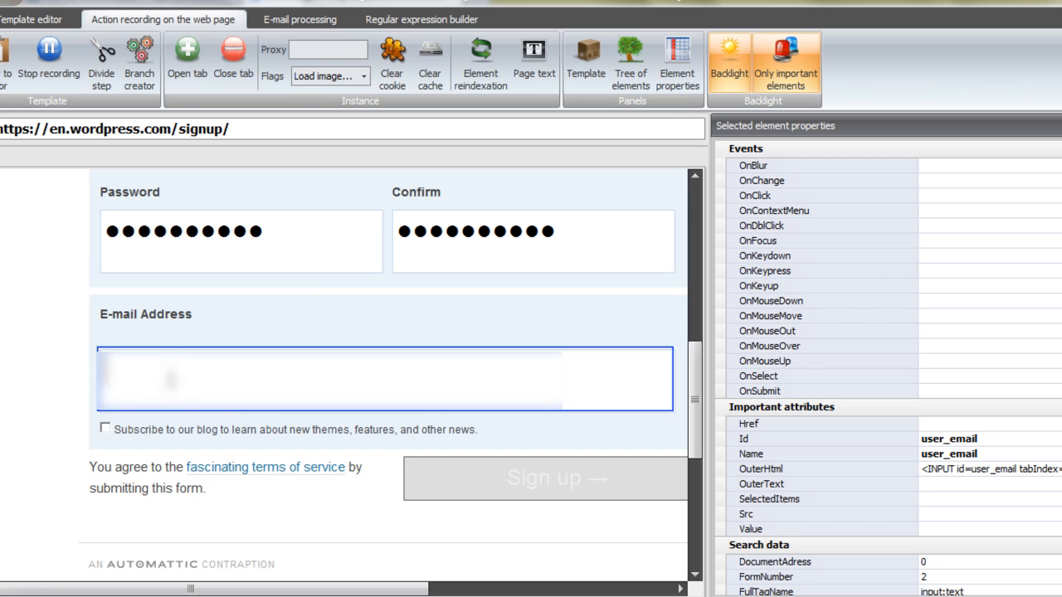
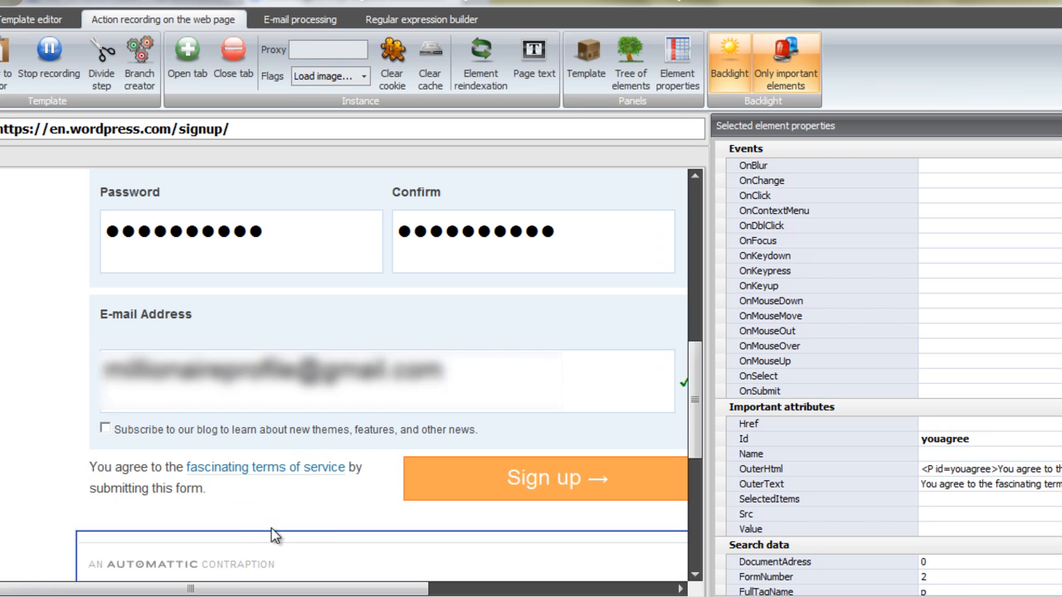
# - Record submitting the form with Sign up →, reaching the check-your-e-mail page
pyautogui.click(575, 490)
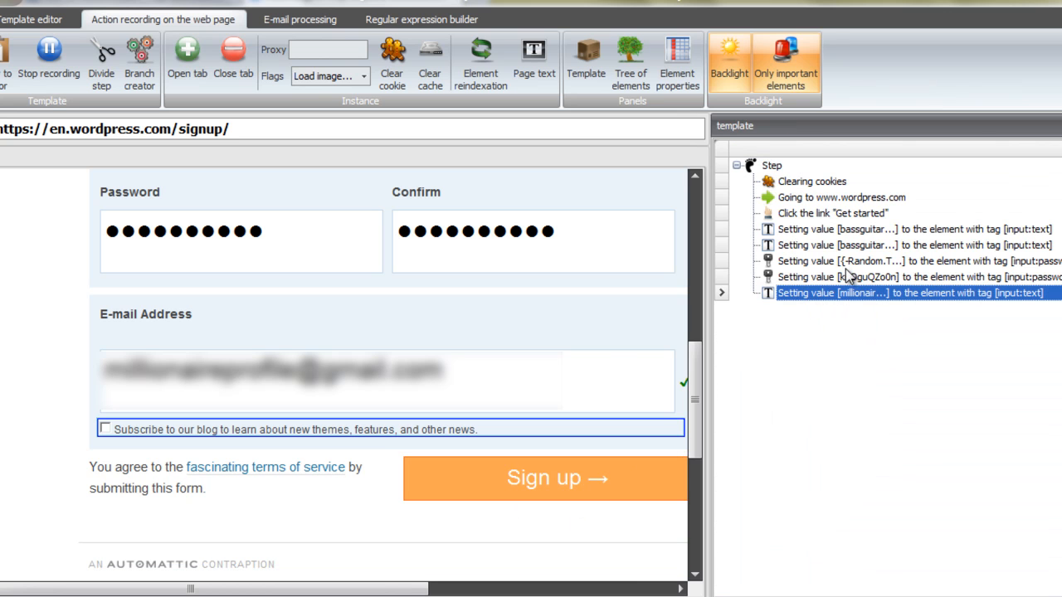
pyautogui.click(545, 486)
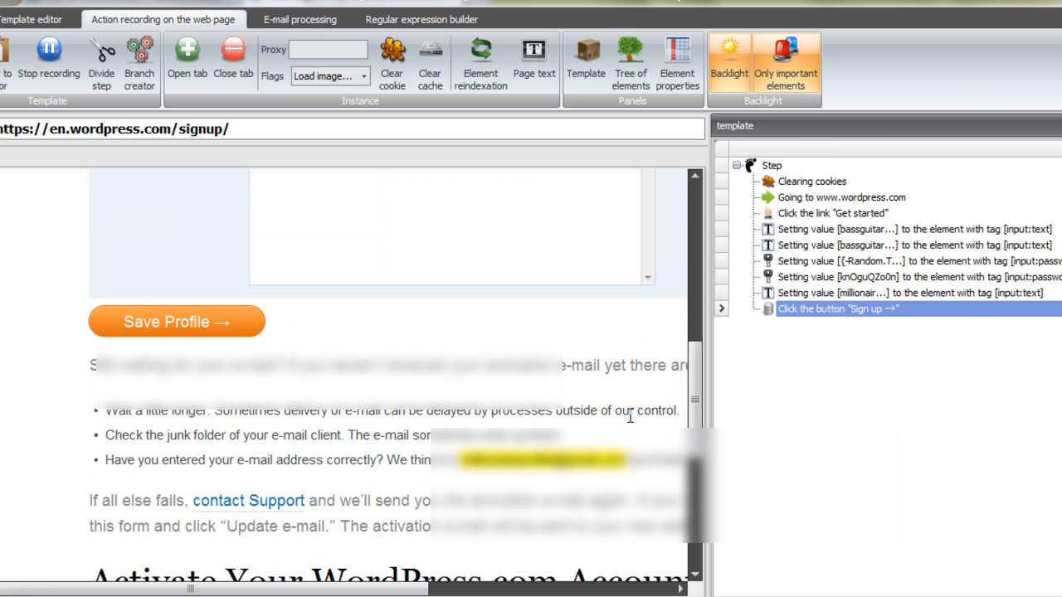
pyautogui.moveTo(696, 405); pyautogui.dragTo(697, 260)
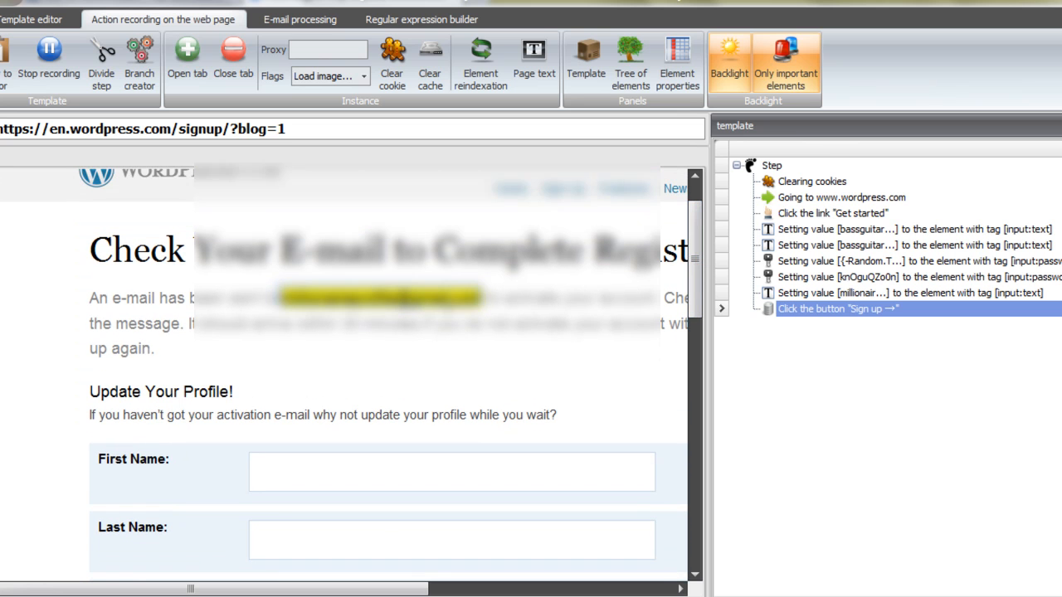
# - Fetch the mailbox in E-mail processing and show the '[WordPress.com] Activate' message
pyautogui.click(324, 21)
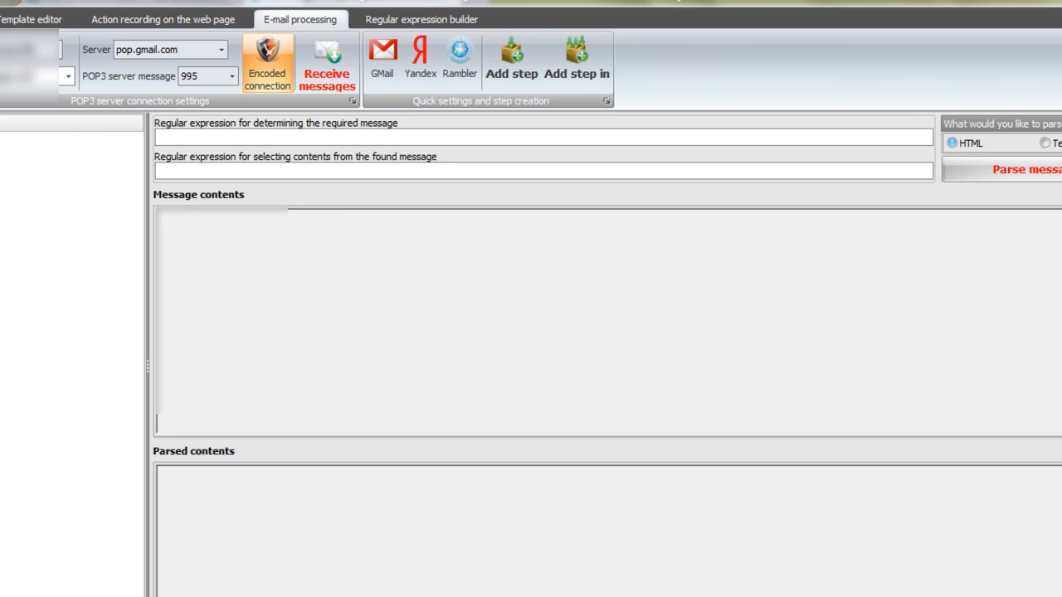
pyautogui.click(325, 73)
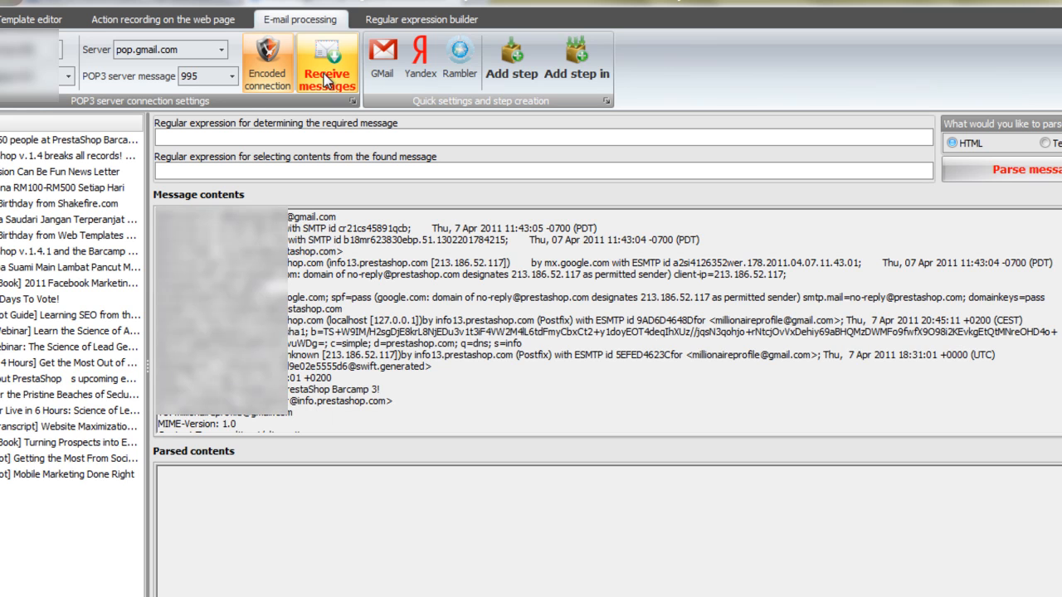
pyautogui.click(325, 77)
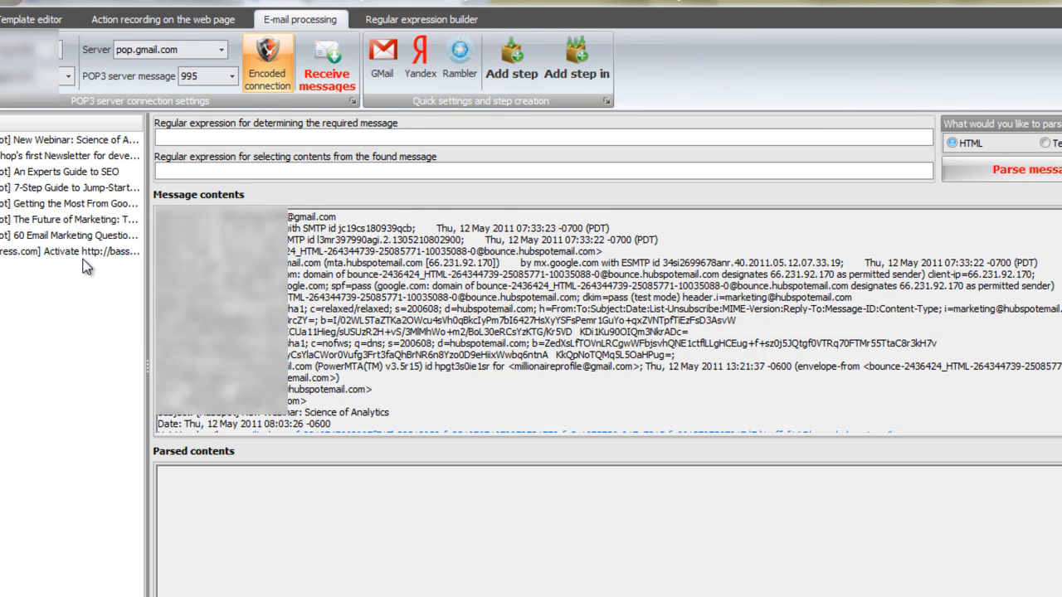
pyautogui.click(72, 253)
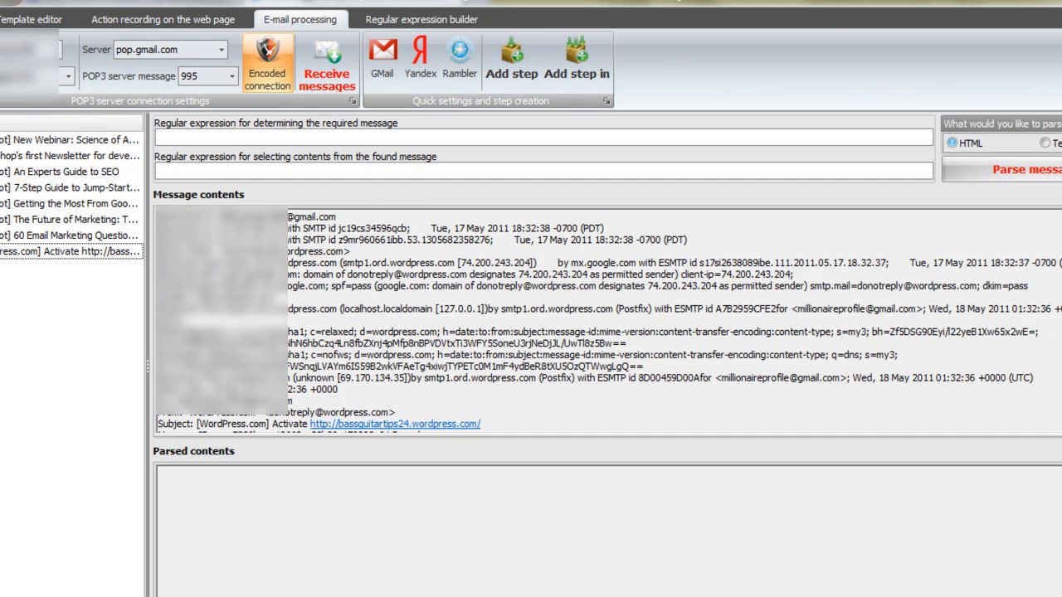
pyautogui.scroll(-3, 605, 319)
pyautogui.scroll(2, 605, 319)
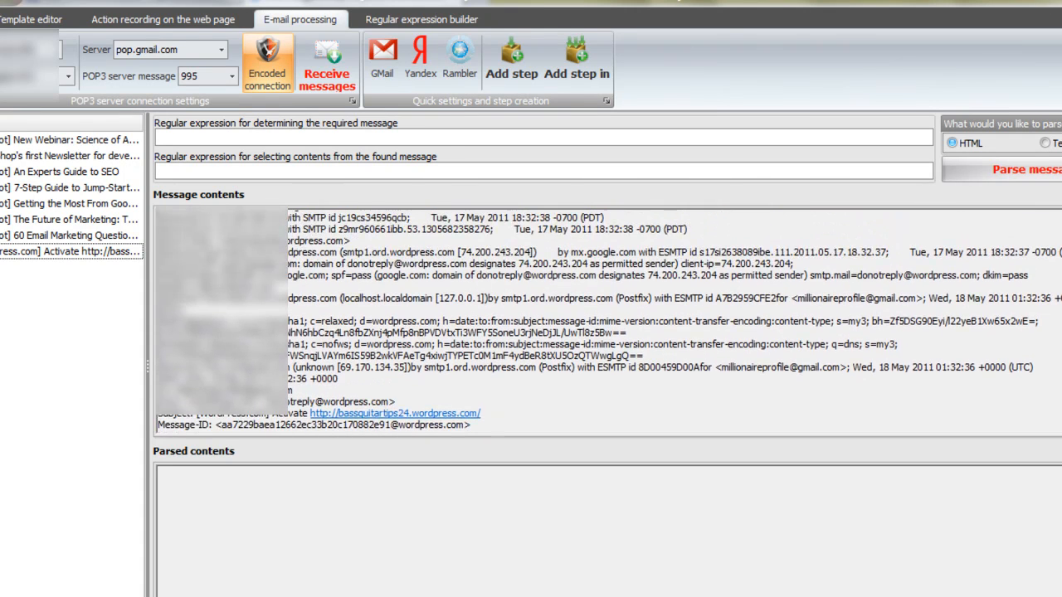
# - Parse as Text, filter messages by 'WordPress.com', and select the whole email text
pyautogui.click(1045, 143)
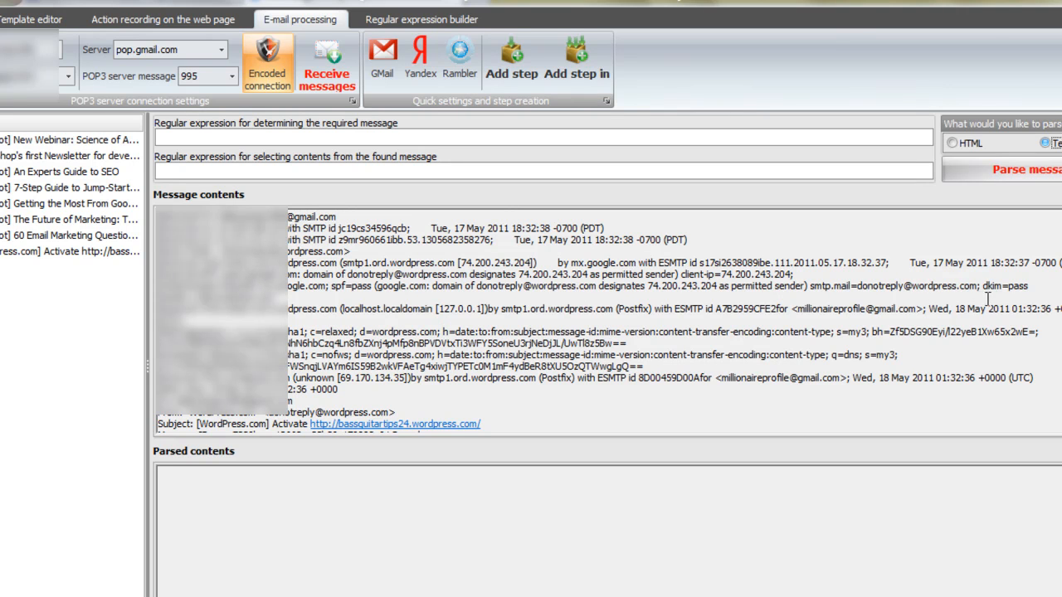
pyautogui.scroll(-1, 606, 319)
pyautogui.scroll(-2, 605, 319)
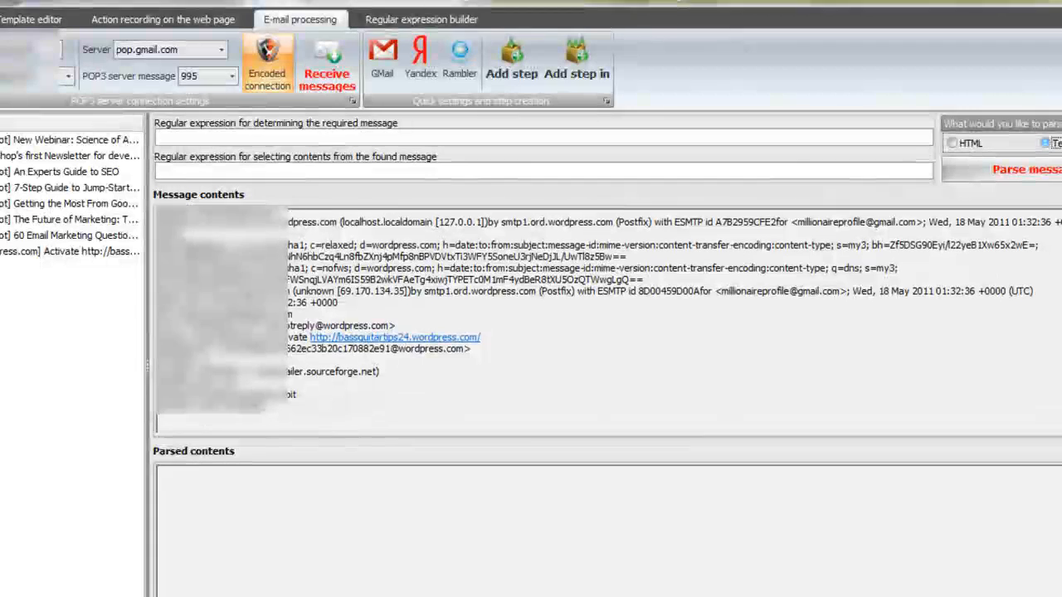
pyautogui.scroll(-1, 606, 320)
pyautogui.scroll(-1, 606, 319)
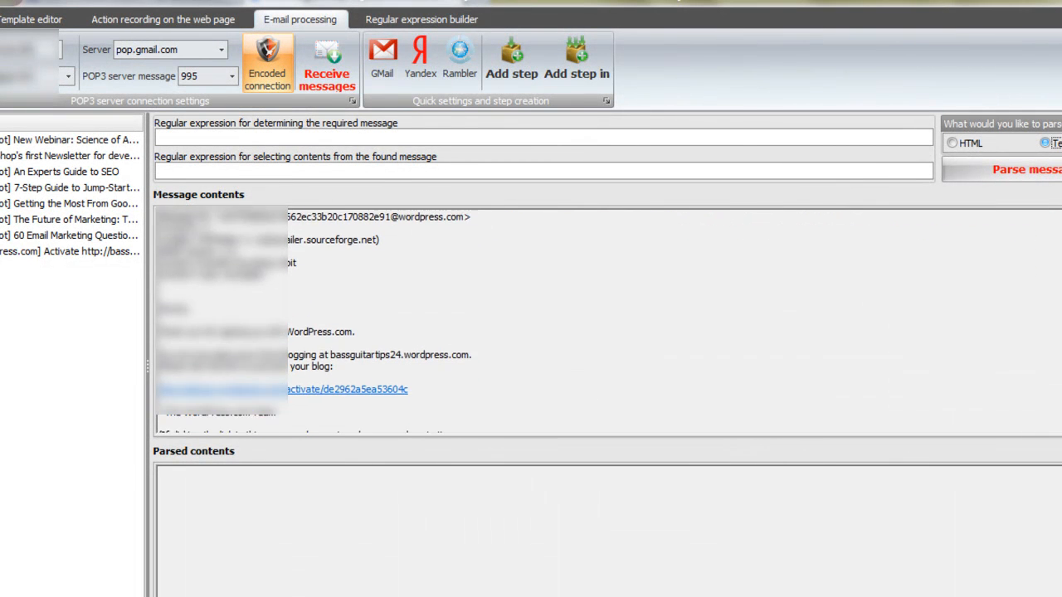
pyautogui.scroll(-1, 605, 319)
pyautogui.scroll(-1, 605, 319)
pyautogui.scroll(1, 605, 320)
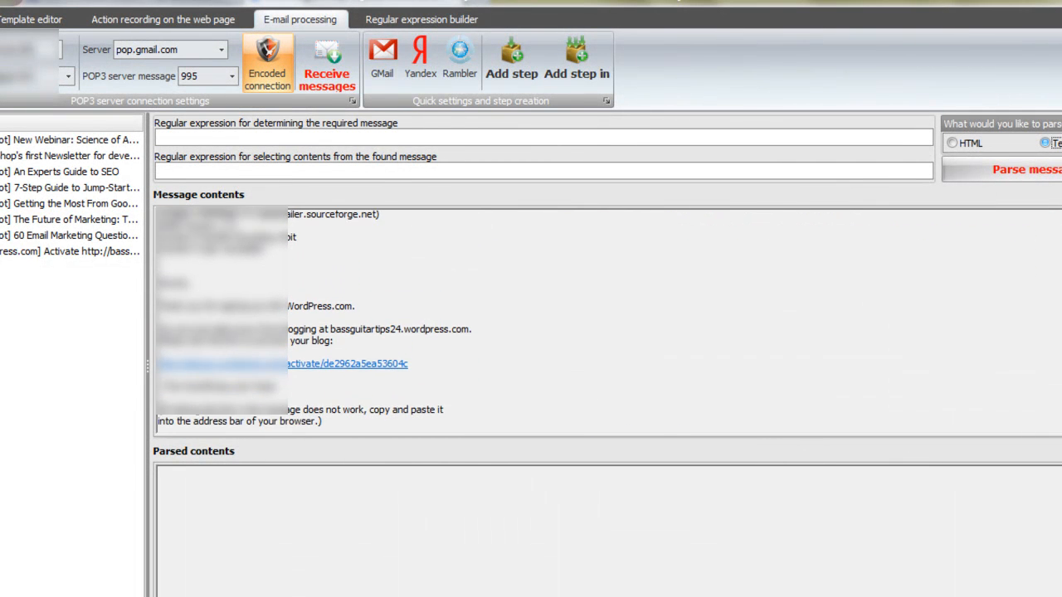
pyautogui.scroll(1, 606, 319)
pyautogui.scroll(1, 606, 319)
pyautogui.scroll(1, 606, 319)
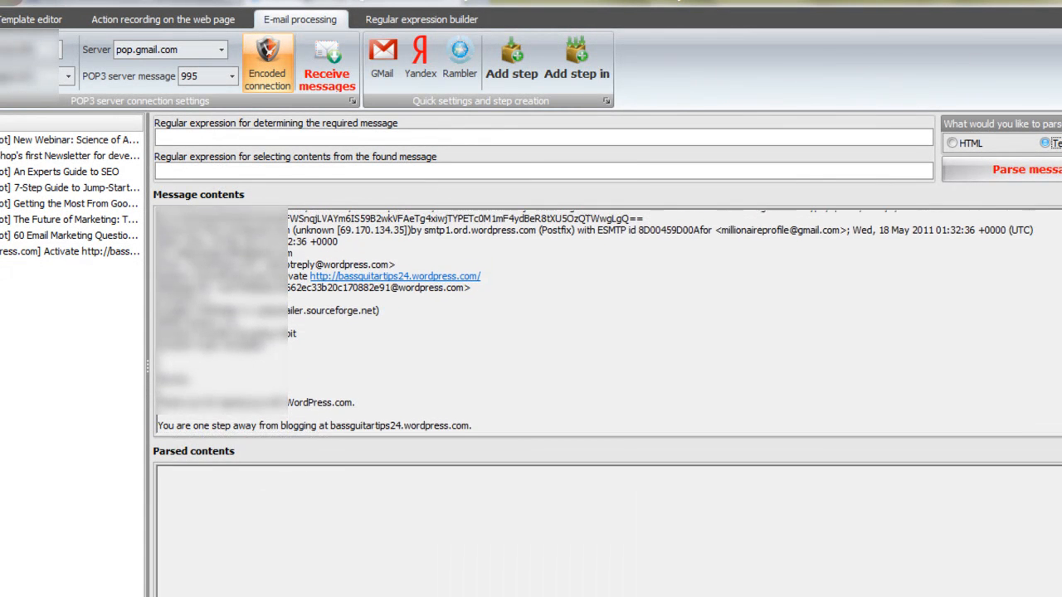
pyautogui.scroll(1, 606, 319)
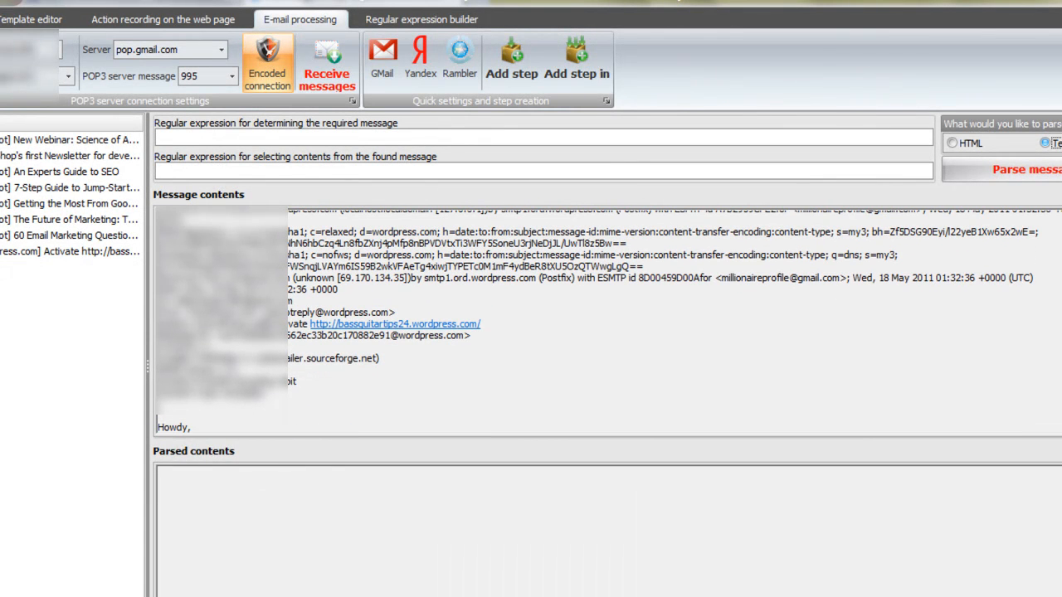
pyautogui.doubleClick(254, 311)
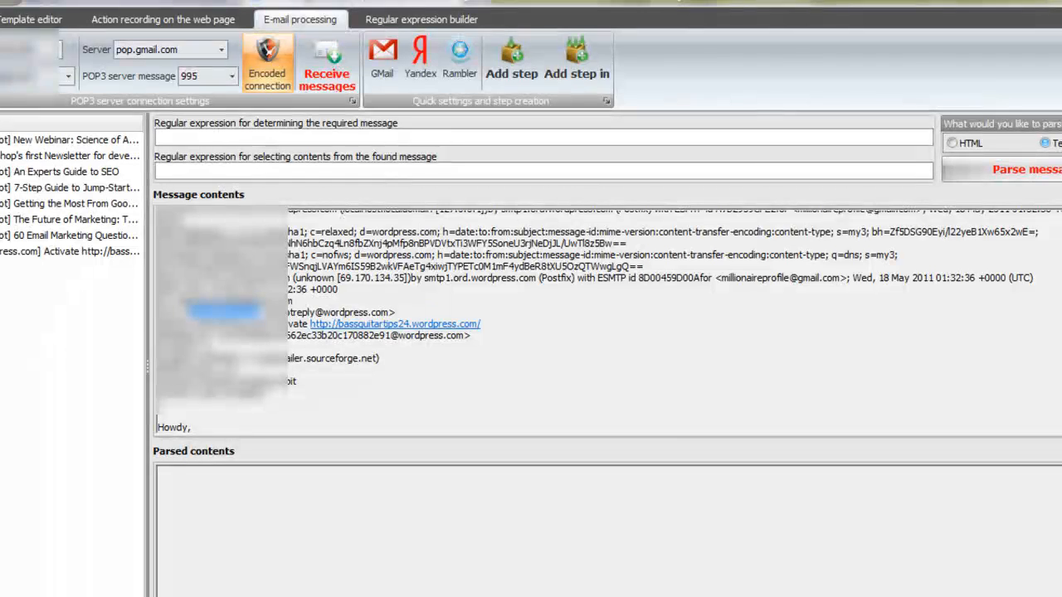
pyautogui.moveTo(188, 312)
pyautogui.mouseDown()
pyautogui.moveTo(178, 311)
pyautogui.moveTo(187, 311)
pyautogui.mouseUp()
pyautogui.rightClick(206, 137)
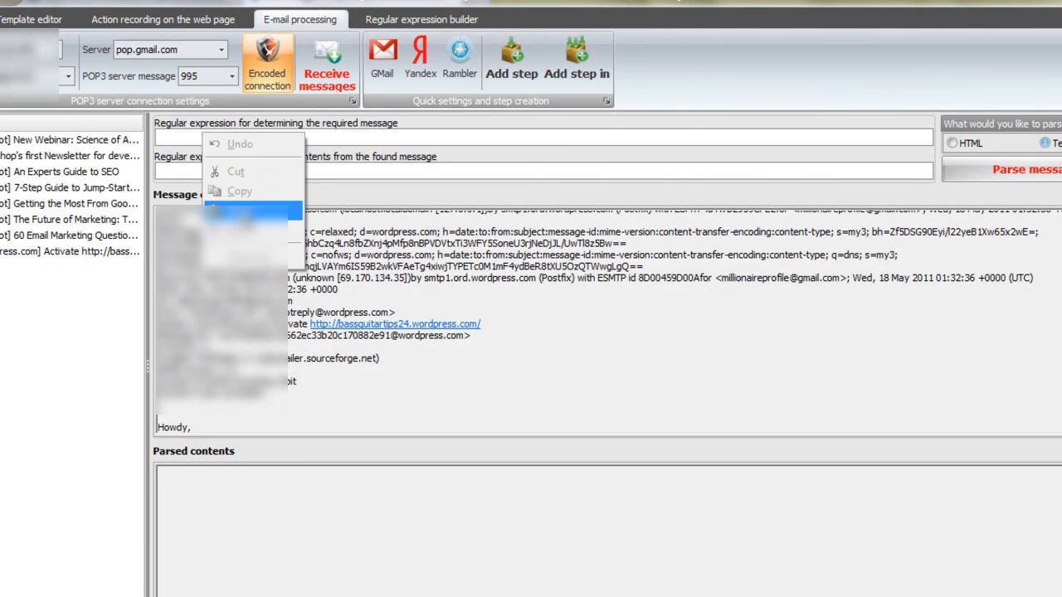
pyautogui.click(240, 213)
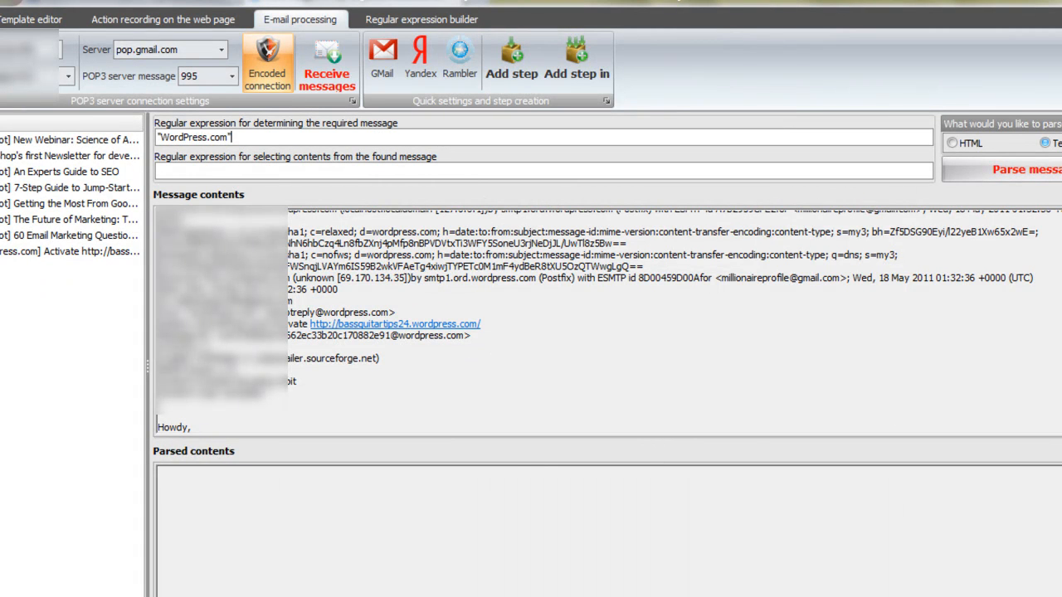
pyautogui.scroll(-5, 433, 396)
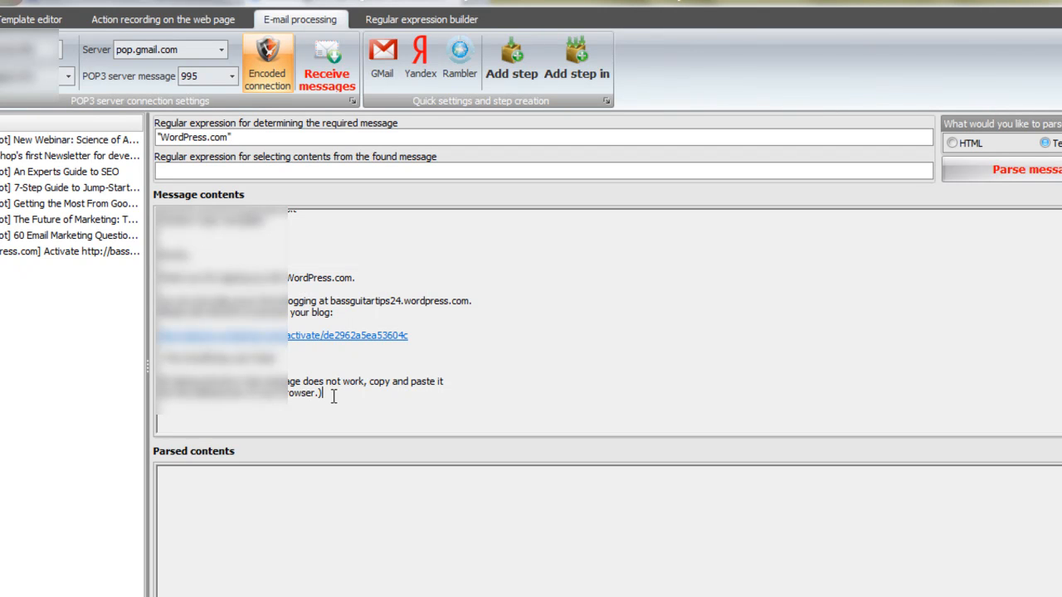
pyautogui.scroll(5, 216, 316)
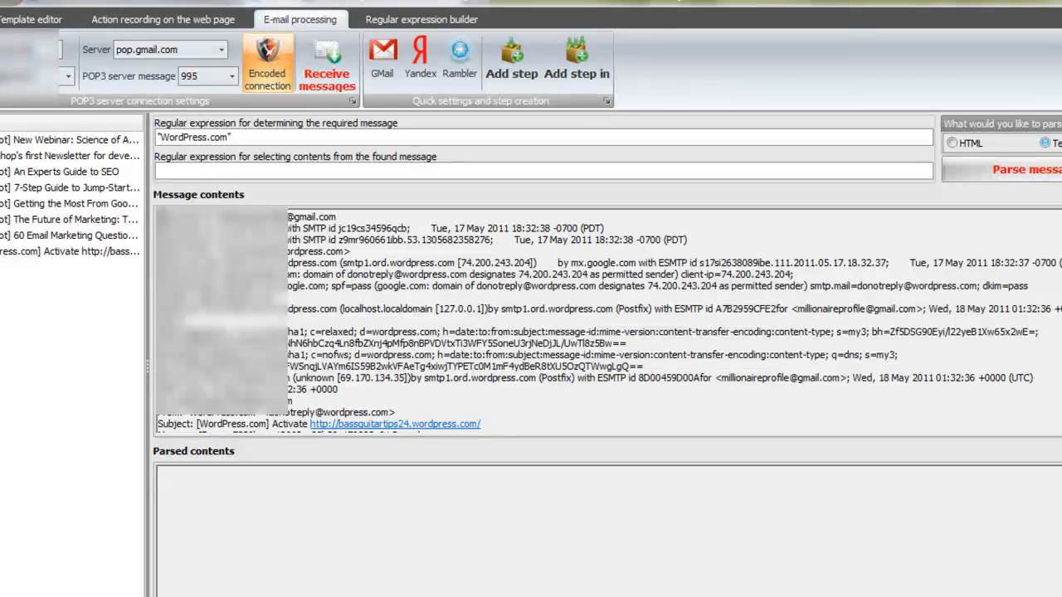
pyautogui.hotkey('ctrl', 'a')
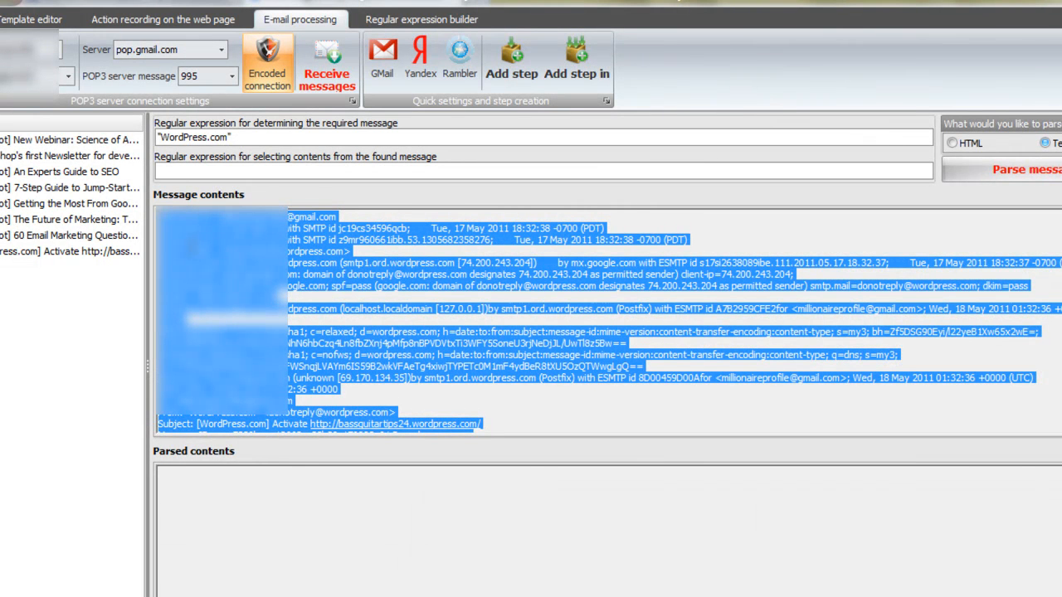
# - Paste the email into the regex builder's test text and copy the activation link start
pyautogui.click(419, 21)
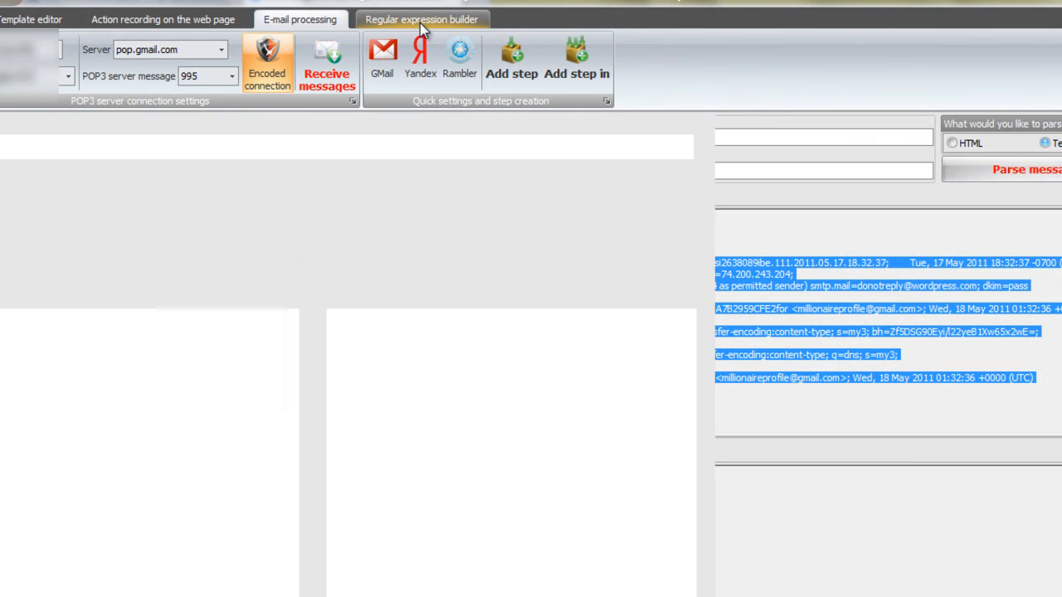
pyautogui.rightClick(4, 357)
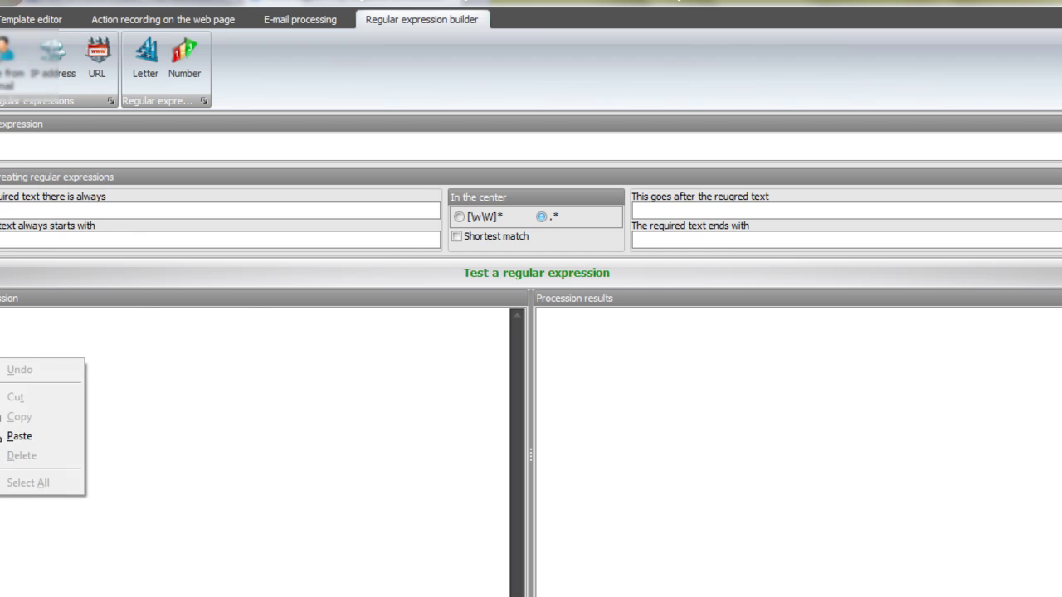
pyautogui.click(17, 437)
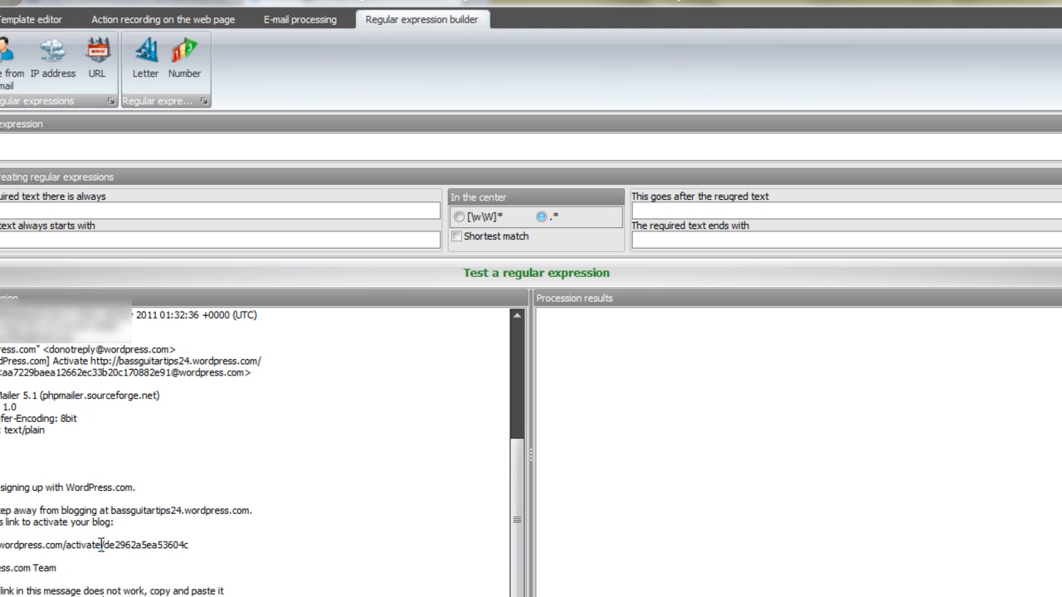
pyautogui.moveTo(102, 545); pyautogui.dragTo(1, 547)
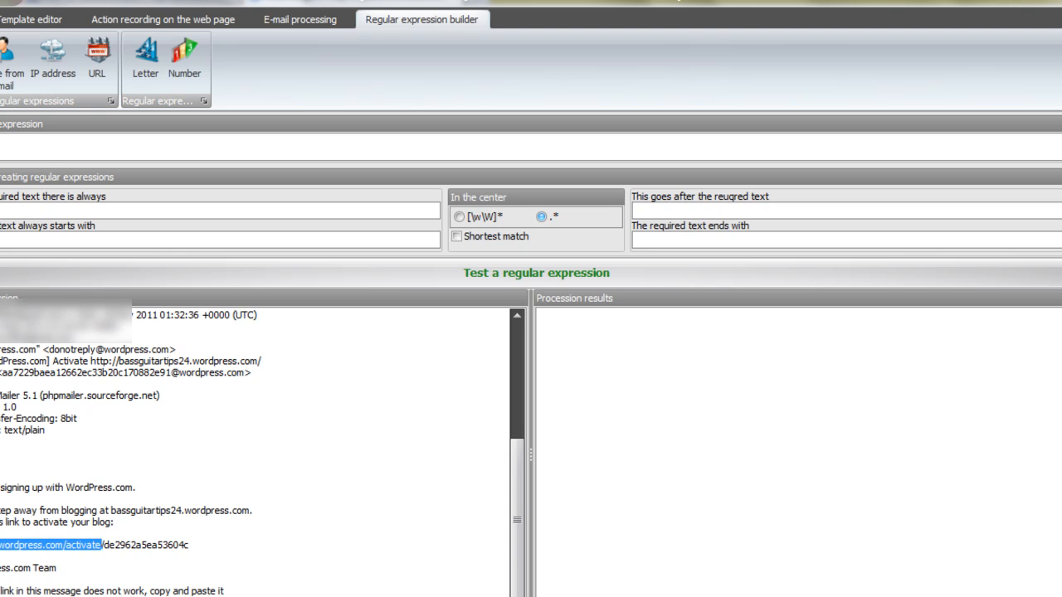
pyautogui.rightClick(2, 547)
pyautogui.click(16, 463)
# - Use the link start as 'text always starts with' and test that wordpress.com/activate.* matches
pyautogui.click(3, 240)
pyautogui.rightClick(3, 240)
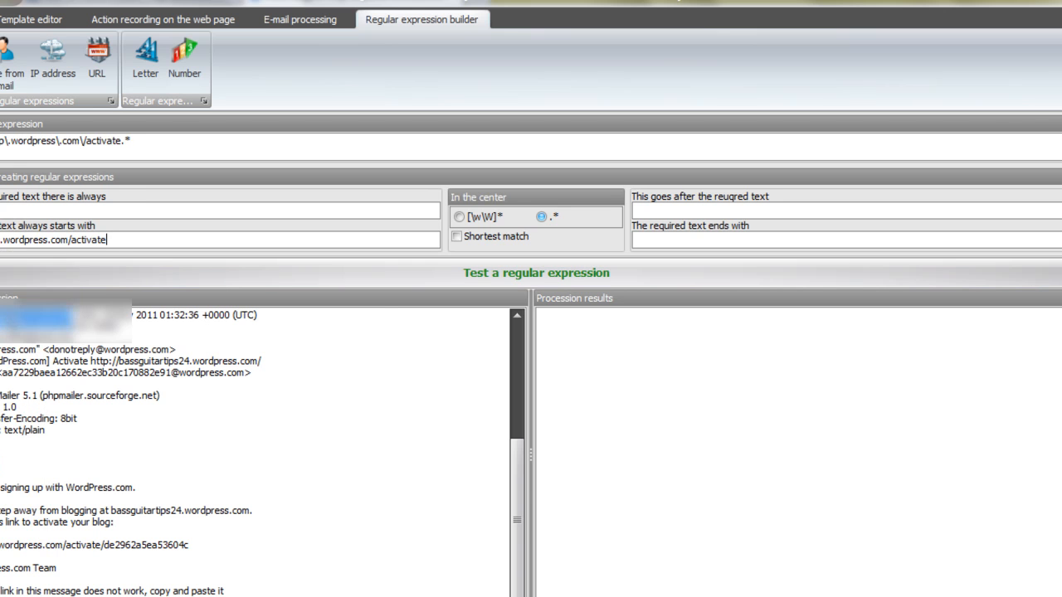
pyautogui.click(551, 275)
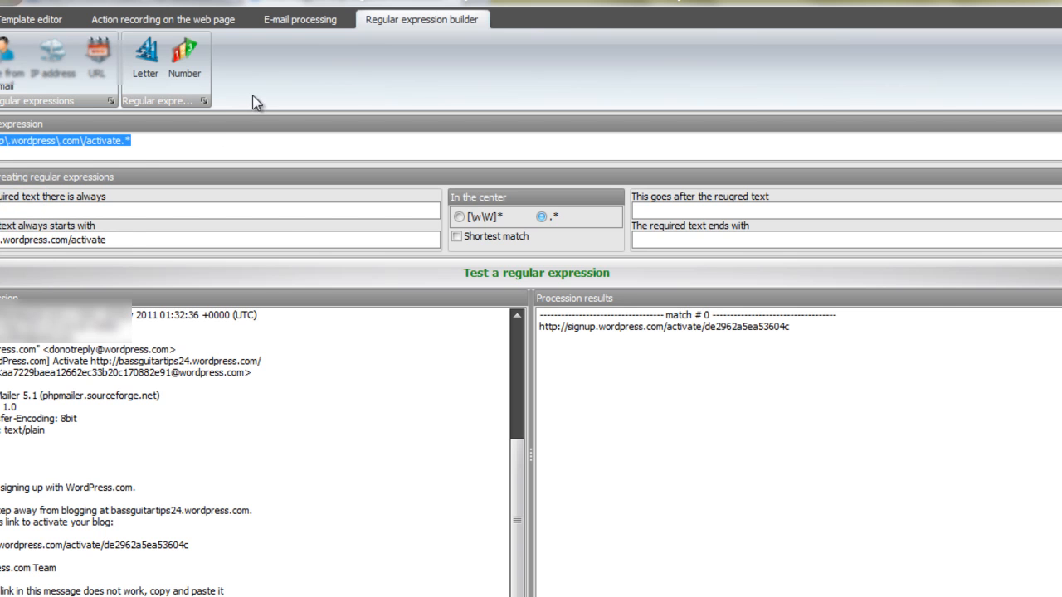
pyautogui.click(301, 19)
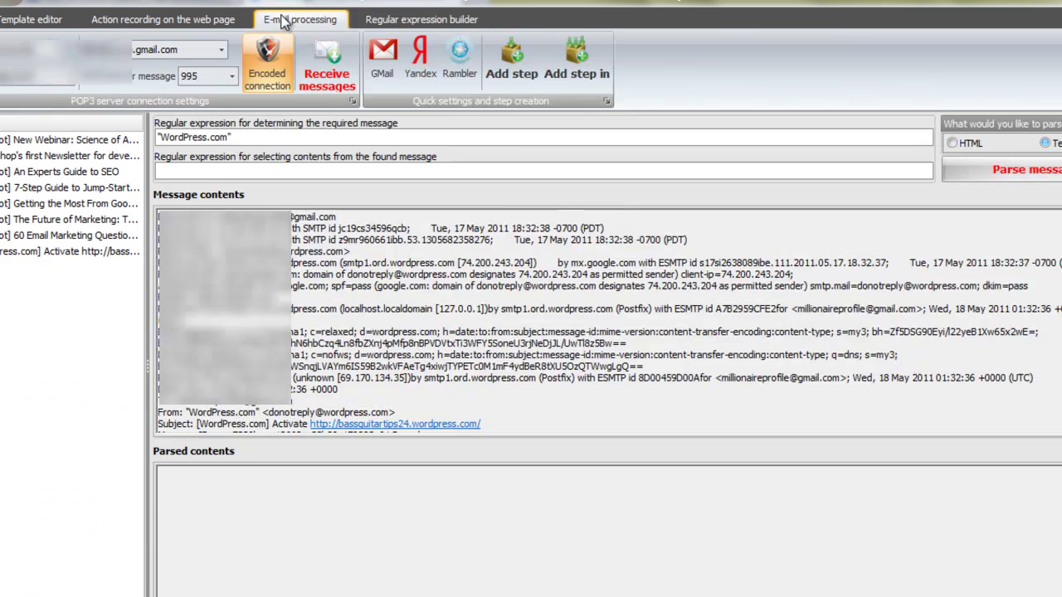
pyautogui.rightClick(190, 171)
pyautogui.click(220, 249)
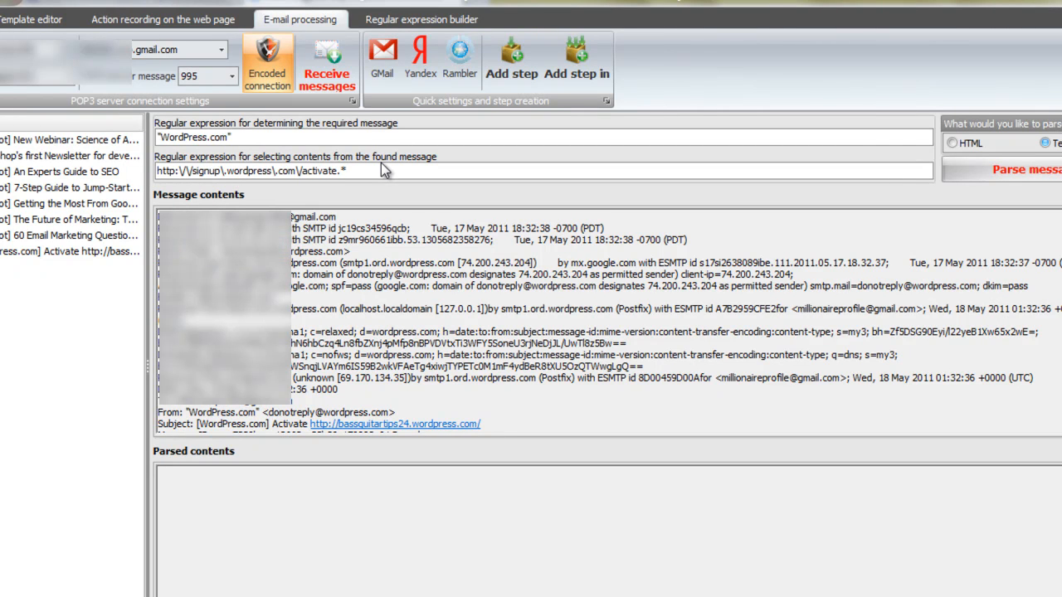
pyautogui.click(1037, 172)
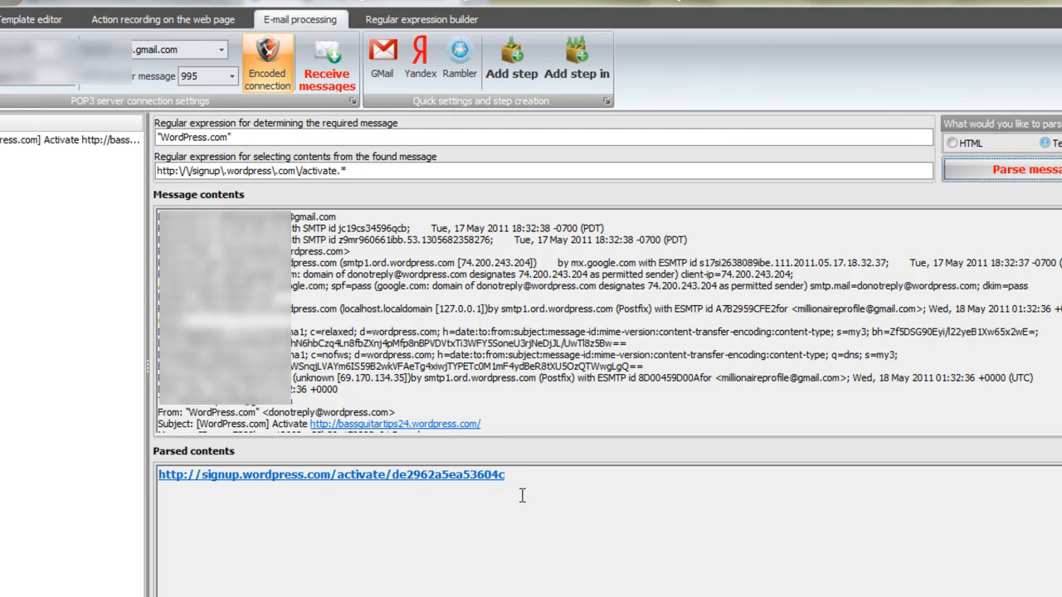
pyautogui.moveTo(515, 480); pyautogui.dragTo(163, 485)
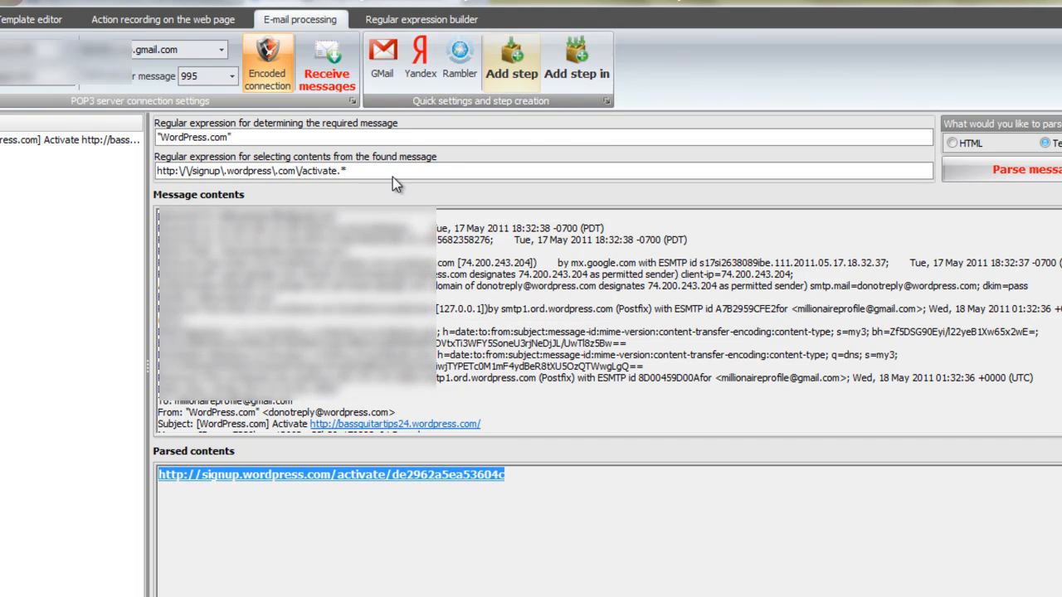
# - In New Project's template editor, move the Work with mail block below the Sign up click step
pyautogui.click(166, 20)
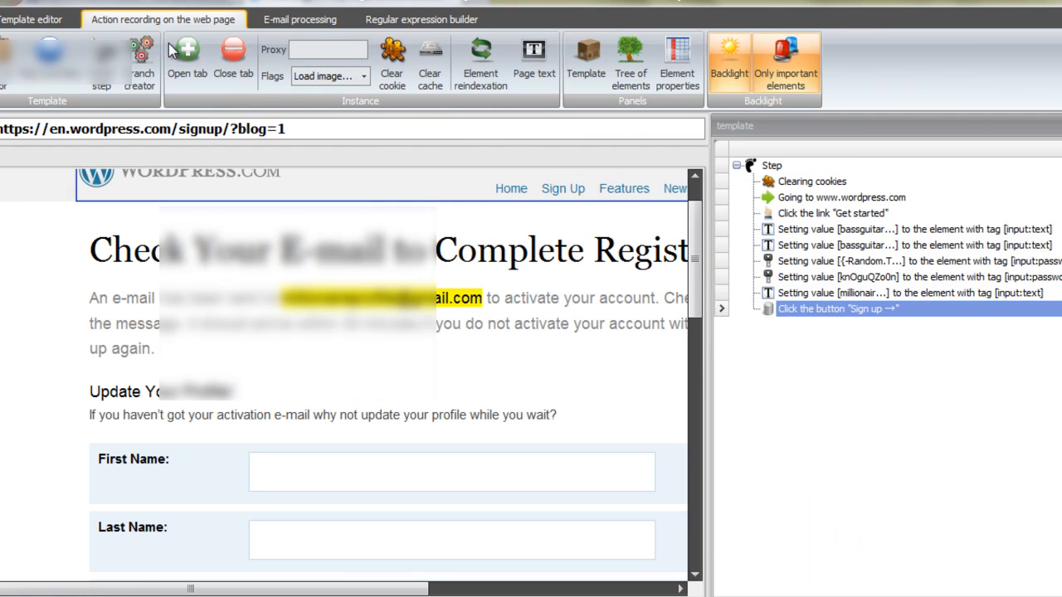
pyautogui.scroll(2, 693, 282)
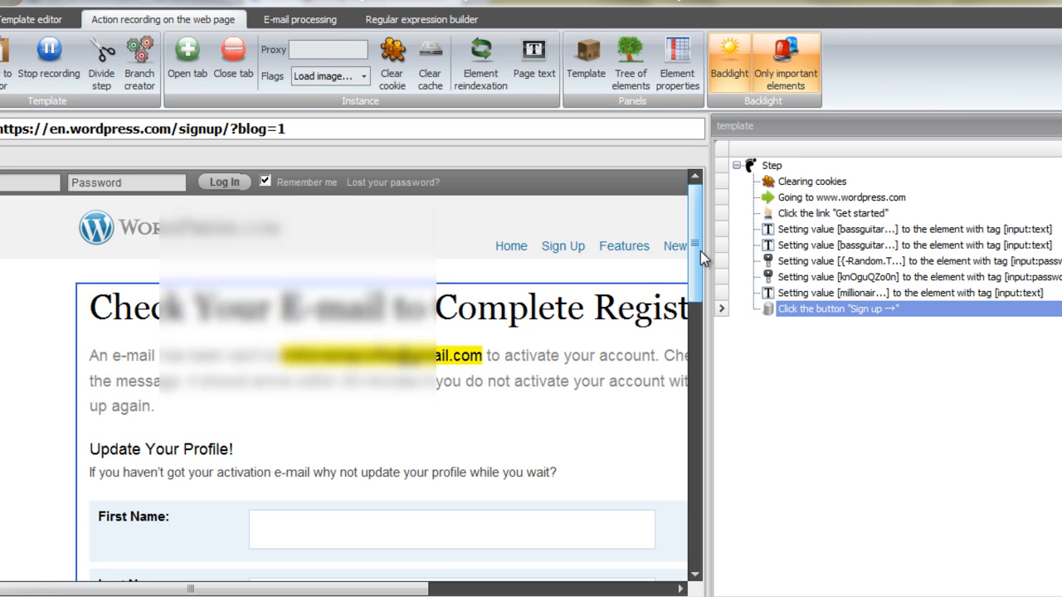
pyautogui.click(7, 62)
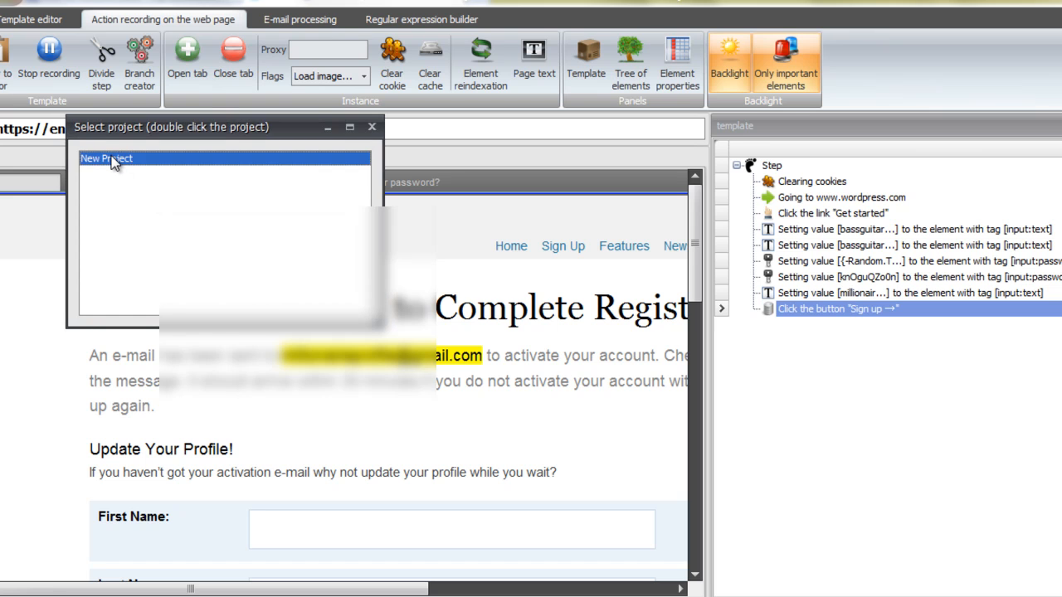
pyautogui.doubleClick(108, 158)
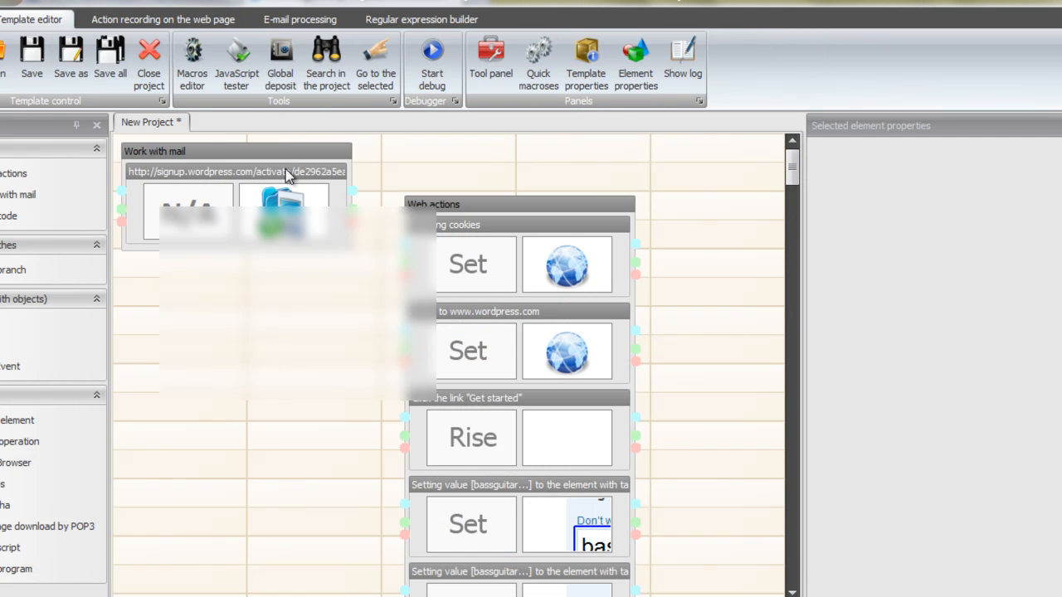
pyautogui.click(269, 153)
pyautogui.moveTo(301, 528); pyautogui.dragTo(303, 531)
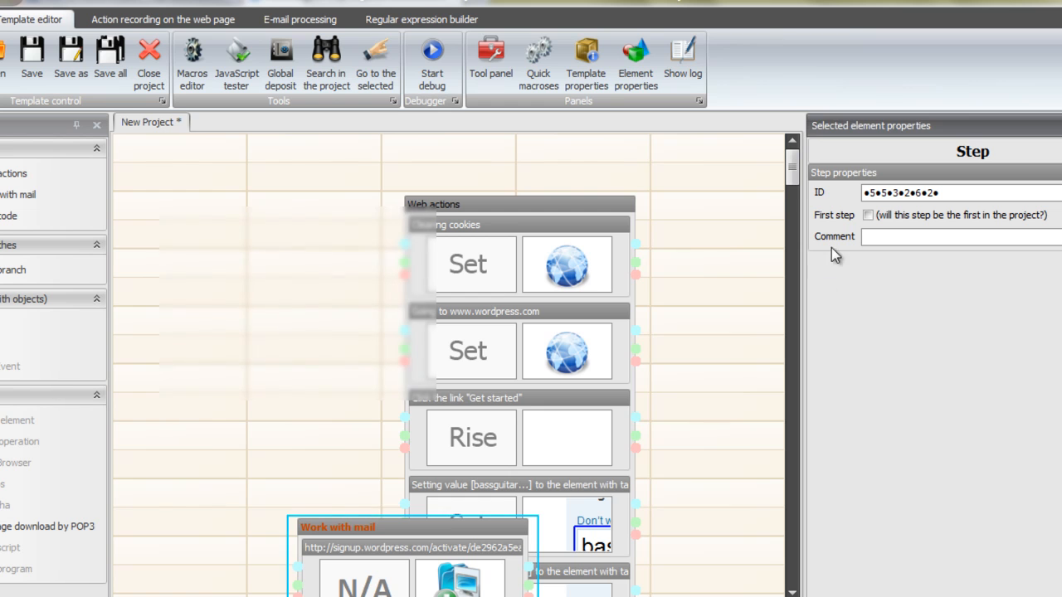
pyautogui.moveTo(791, 164)
pyautogui.mouseDown()
pyautogui.moveTo(789, 212)
pyautogui.moveTo(792, 187)
pyautogui.mouseUp()
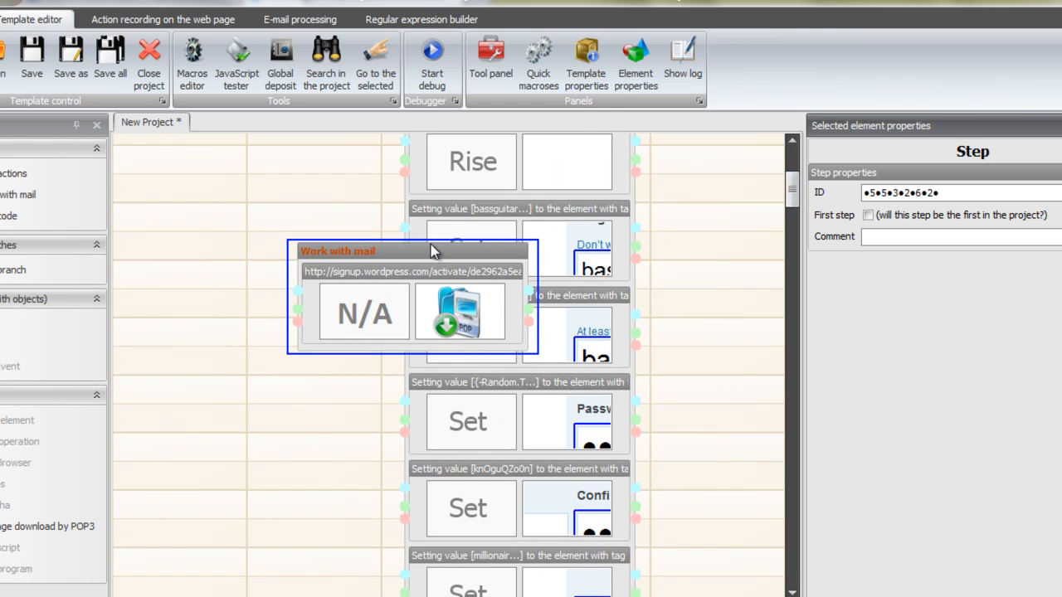
pyautogui.moveTo(486, 243); pyautogui.dragTo(749, 243)
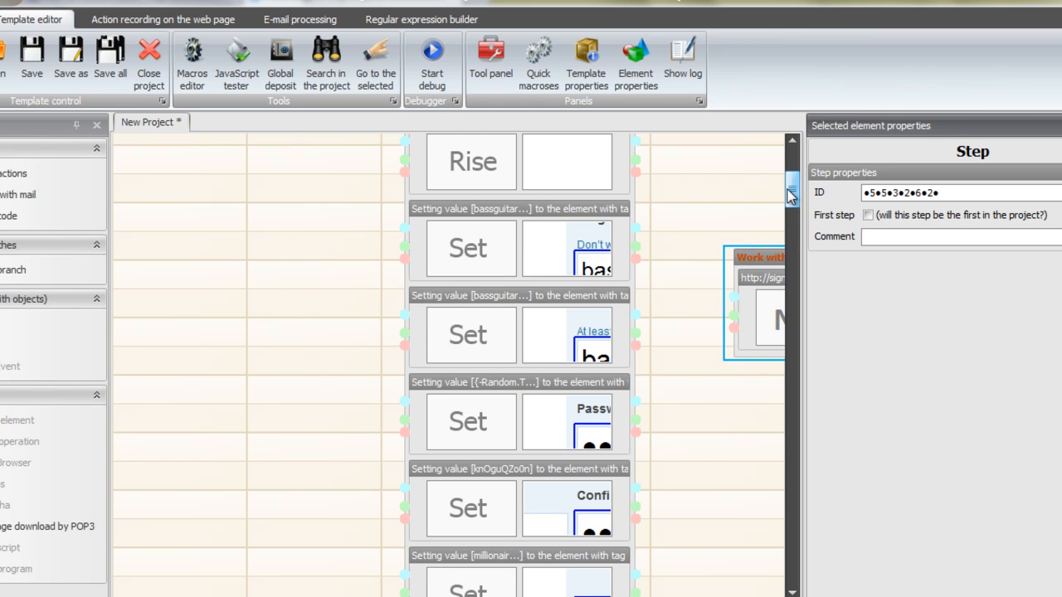
pyautogui.moveTo(792, 189); pyautogui.dragTo(791, 203)
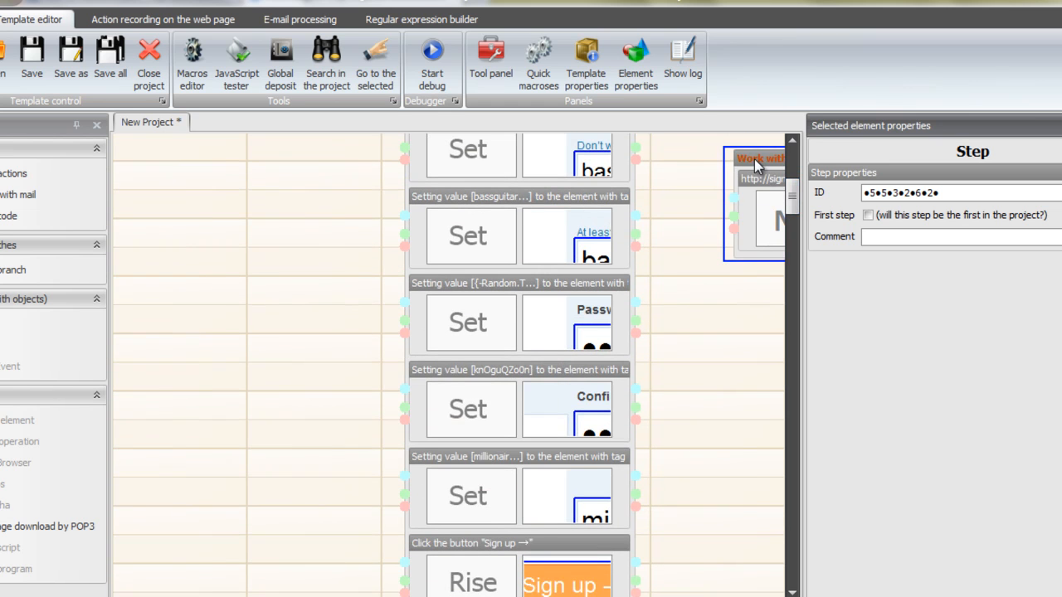
pyautogui.click(763, 178)
pyautogui.moveTo(669, 184); pyautogui.dragTo(654, 529)
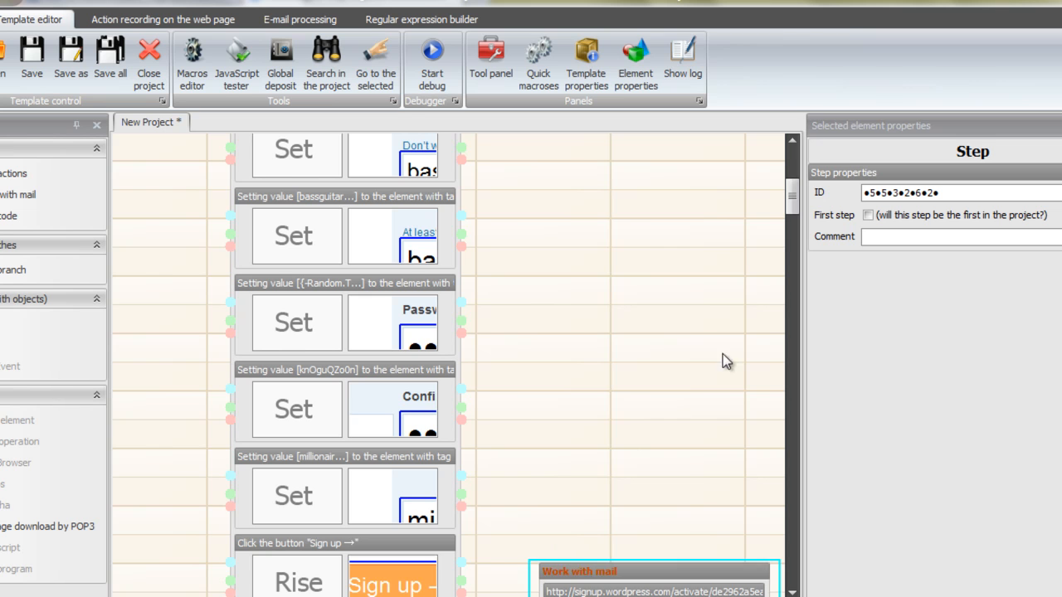
pyautogui.scroll(-3, 722, 360)
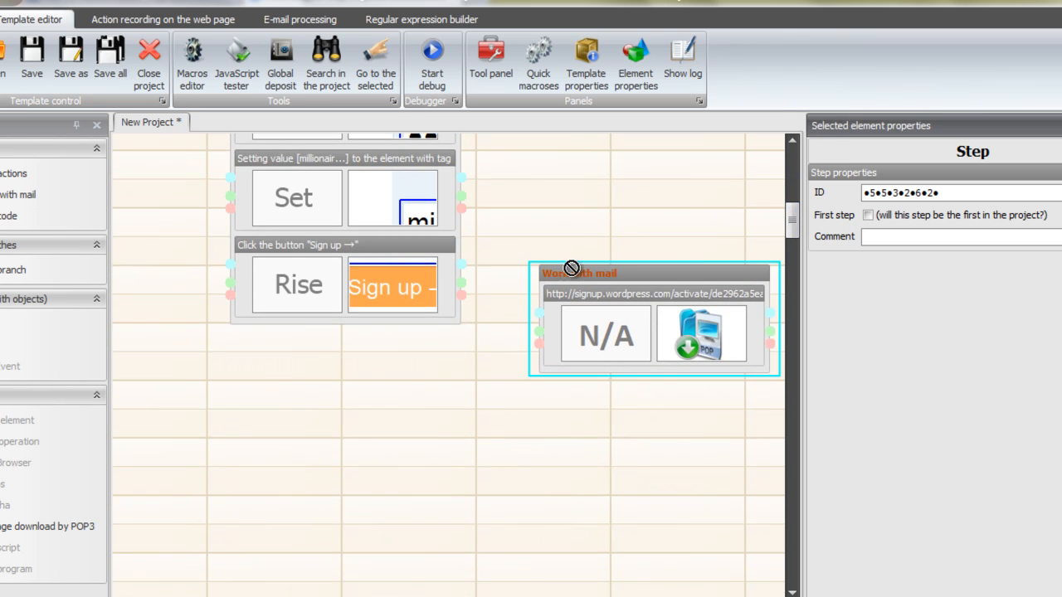
pyautogui.moveTo(572, 270); pyautogui.dragTo(379, 404)
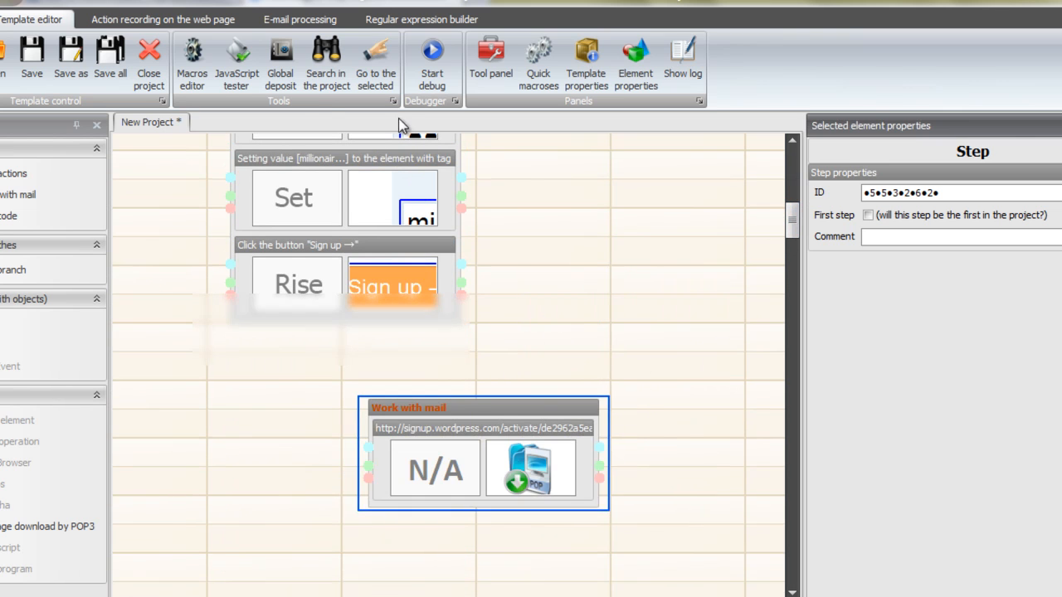
# - Delete the previously recorded step branches to start a fresh recording
pyautogui.click(176, 23)
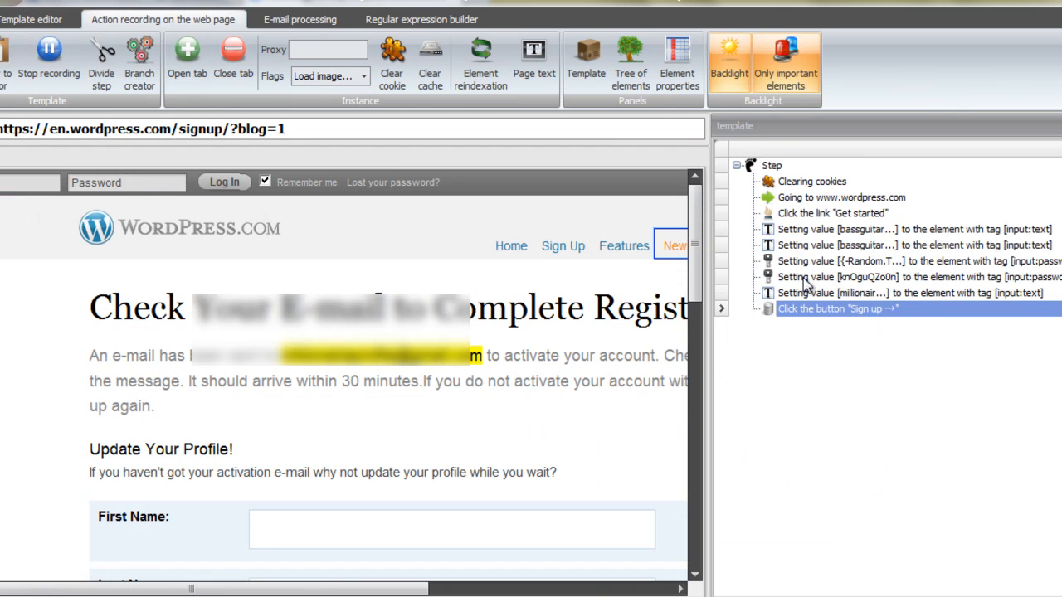
pyautogui.click(778, 168)
pyautogui.rightClick(778, 173)
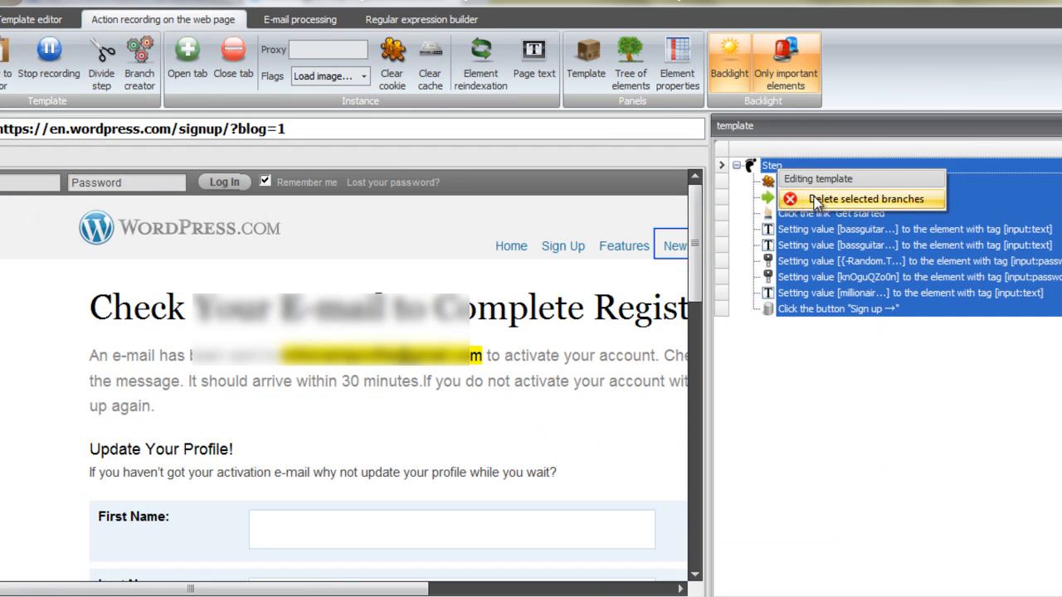
pyautogui.click(821, 199)
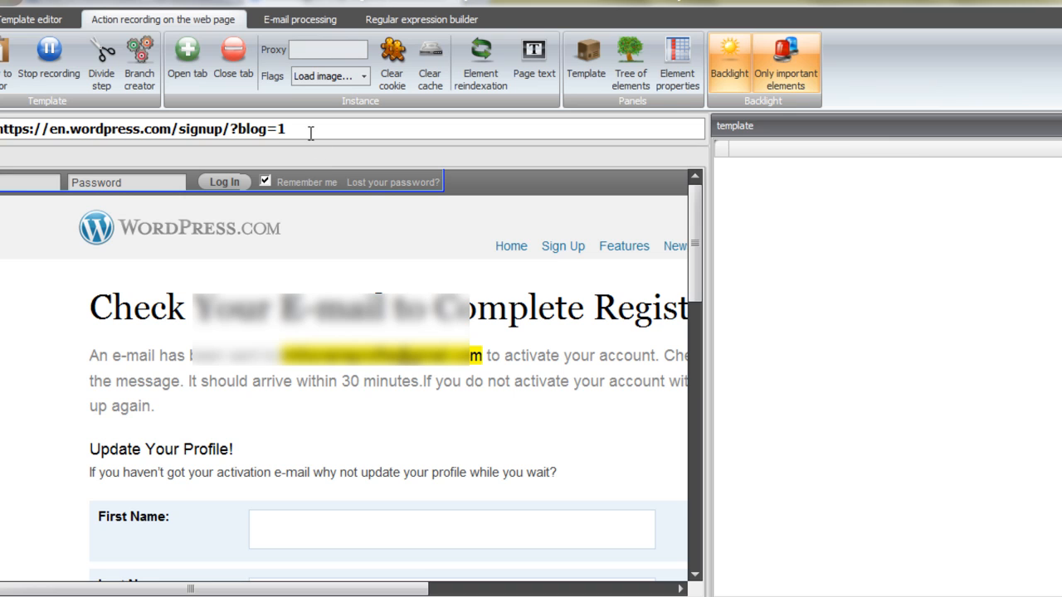
# - Load the pasted WordPress activation link in the recording browser, activating the account
pyautogui.moveTo(286, 129); pyautogui.dragTo(8, 130)
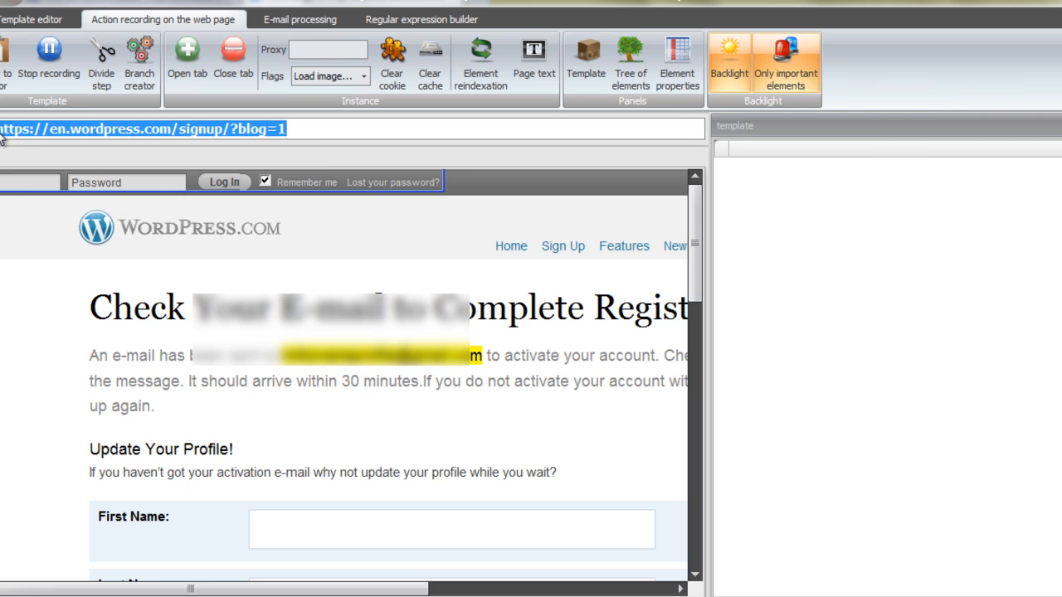
pyautogui.rightClick(1, 135)
pyautogui.click(12, 205)
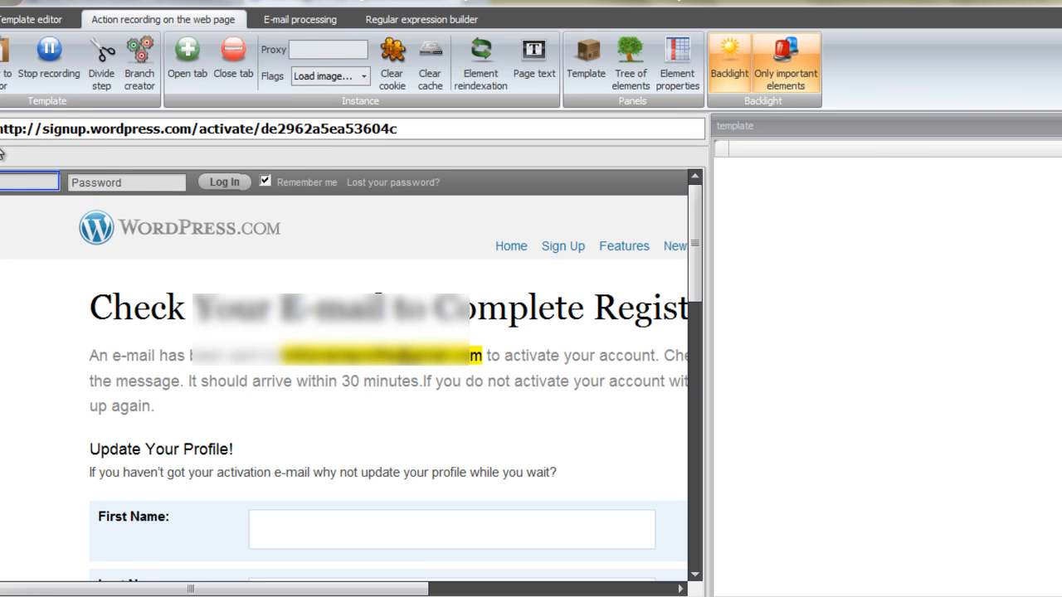
pyautogui.press('Return')
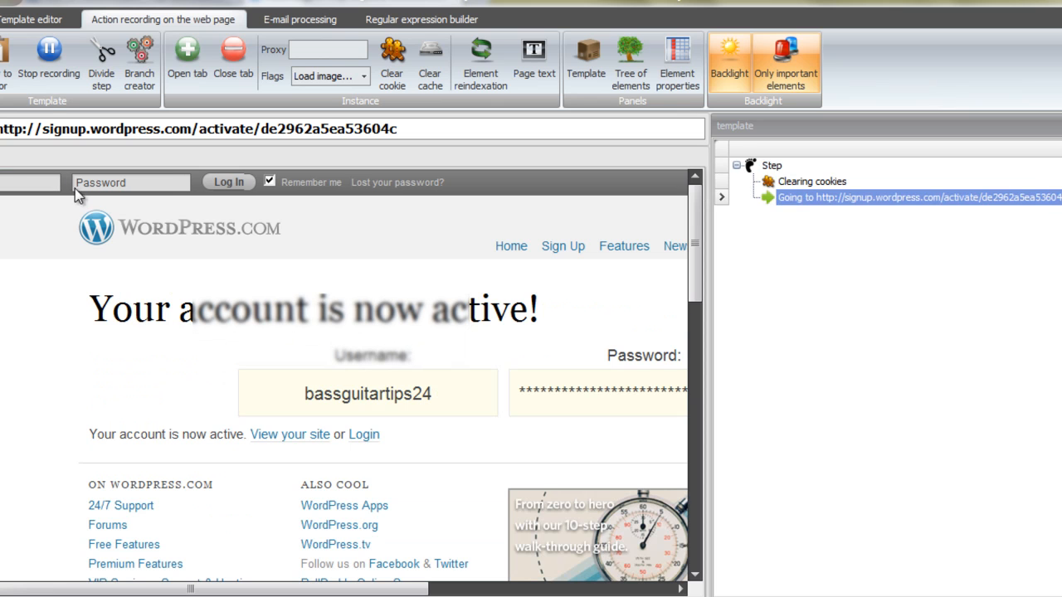
pyautogui.moveTo(382, 589)
pyautogui.mouseDown()
pyautogui.moveTo(573, 594)
pyautogui.moveTo(415, 590)
pyautogui.moveTo(432, 590)
pyautogui.mouseUp()
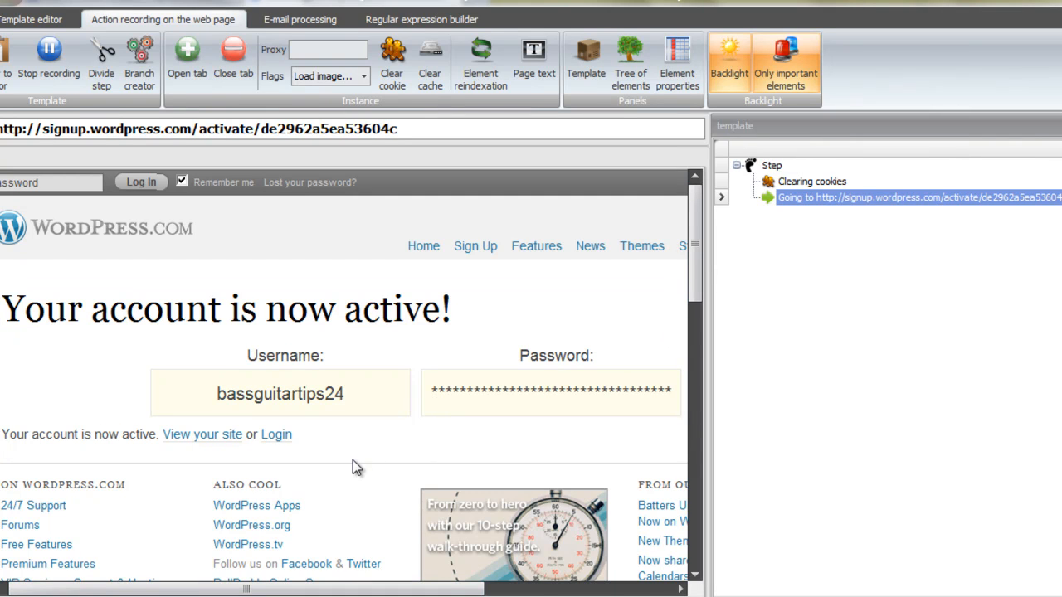
# - Follow the Login link, enter username bassguitartips24, and go back to the template canvas
pyautogui.click(278, 436)
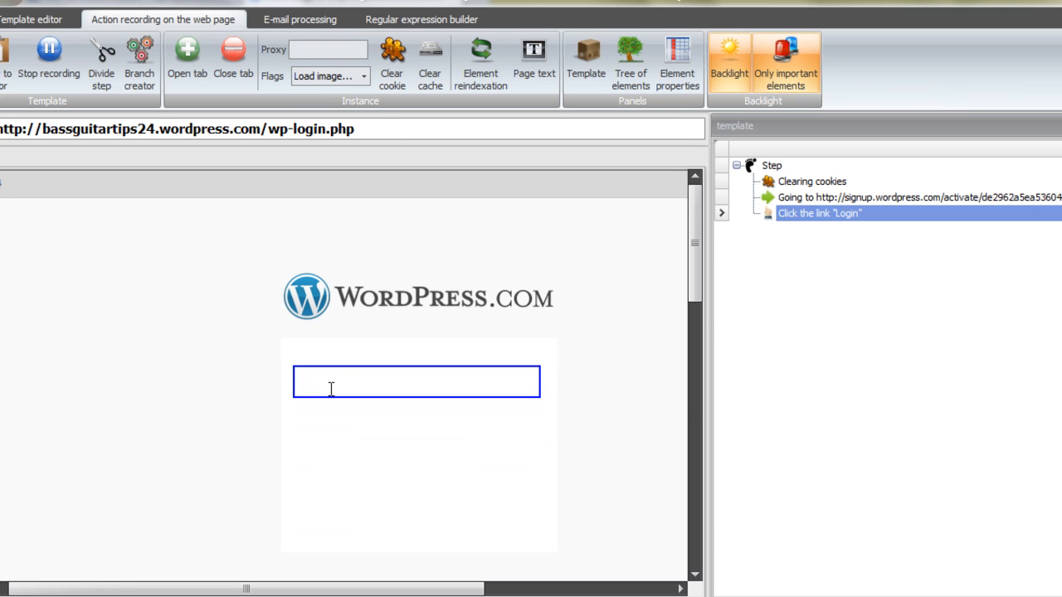
pyautogui.write('bassg')
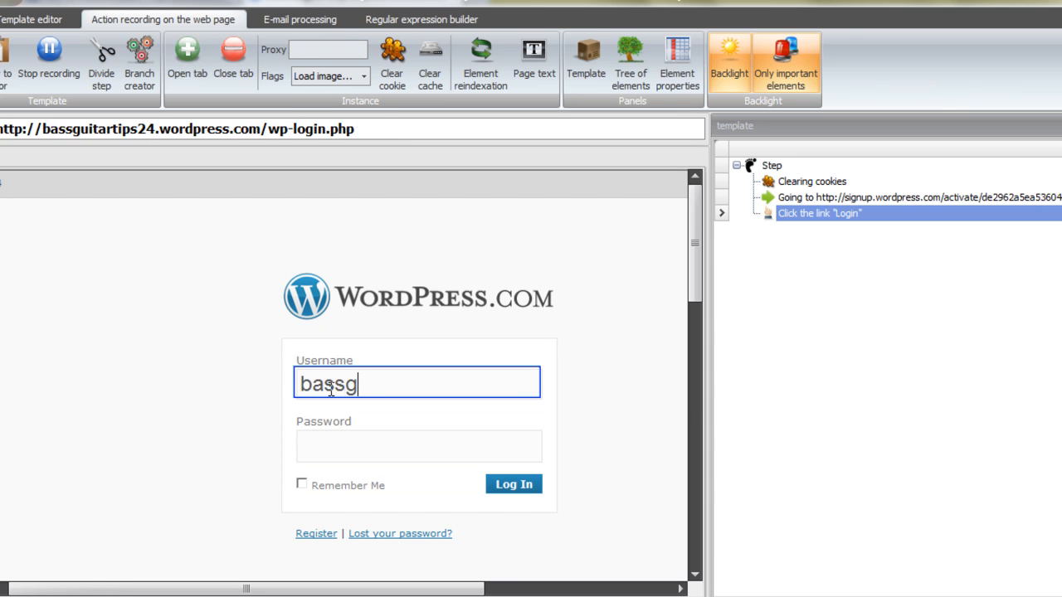
pyautogui.write('uitartip')
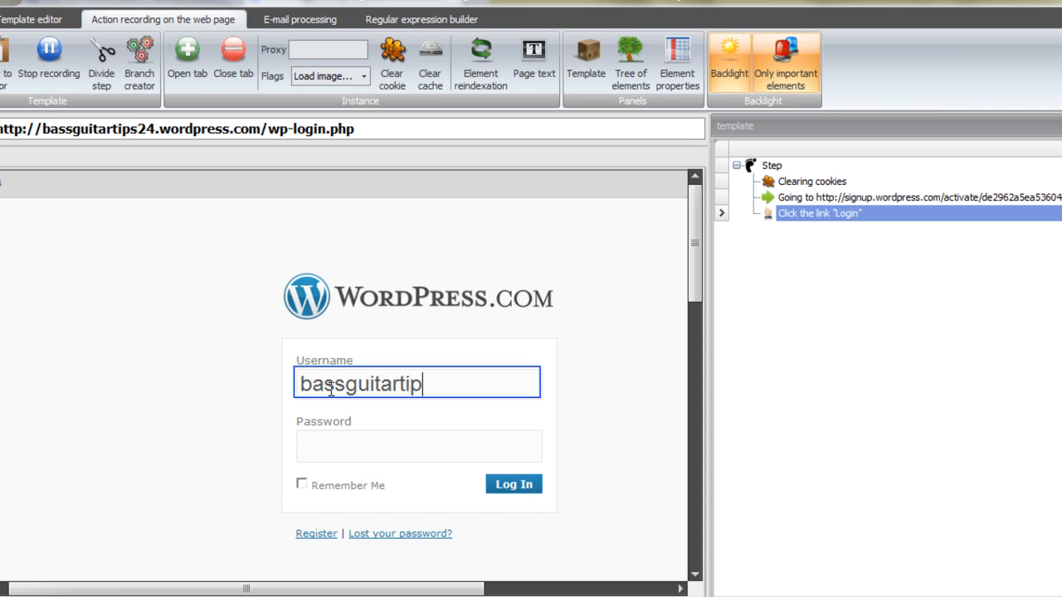
pyautogui.write('s2')
pyautogui.write('4')
pyautogui.click(326, 436)
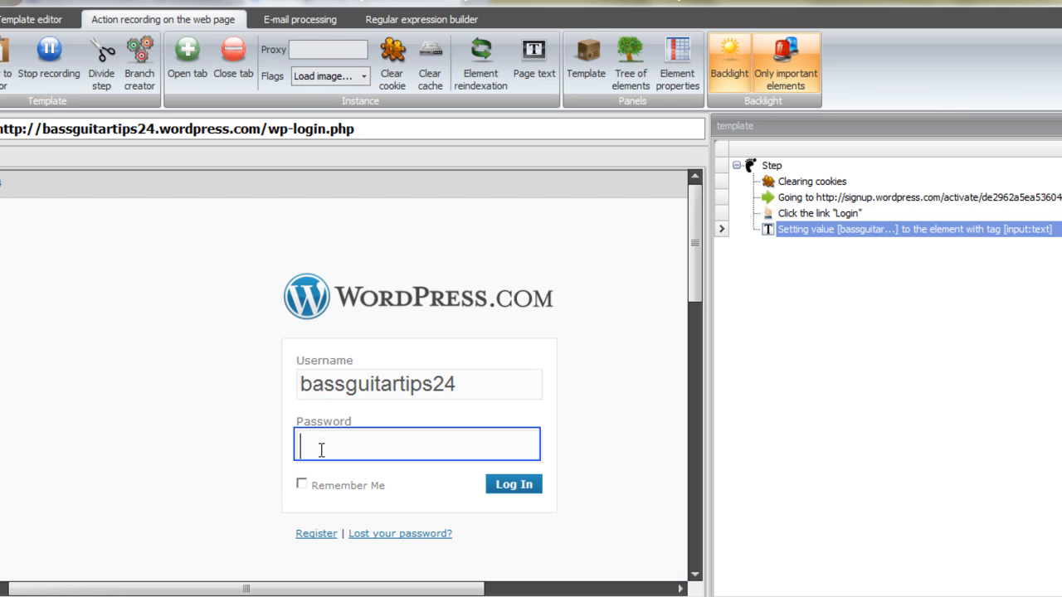
pyautogui.click(31, 19)
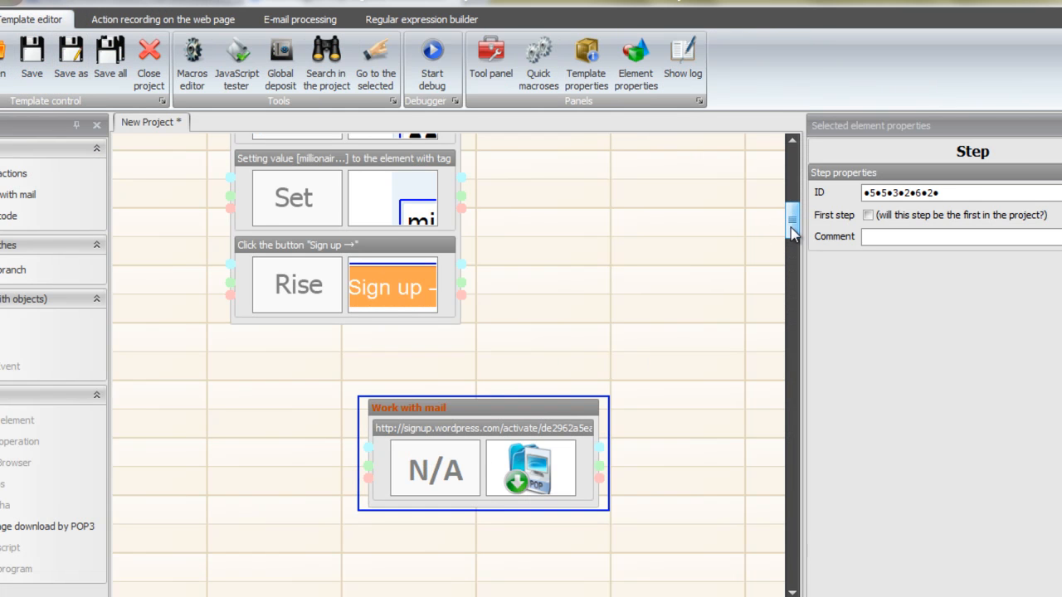
pyautogui.moveTo(792, 228); pyautogui.dragTo(793, 184)
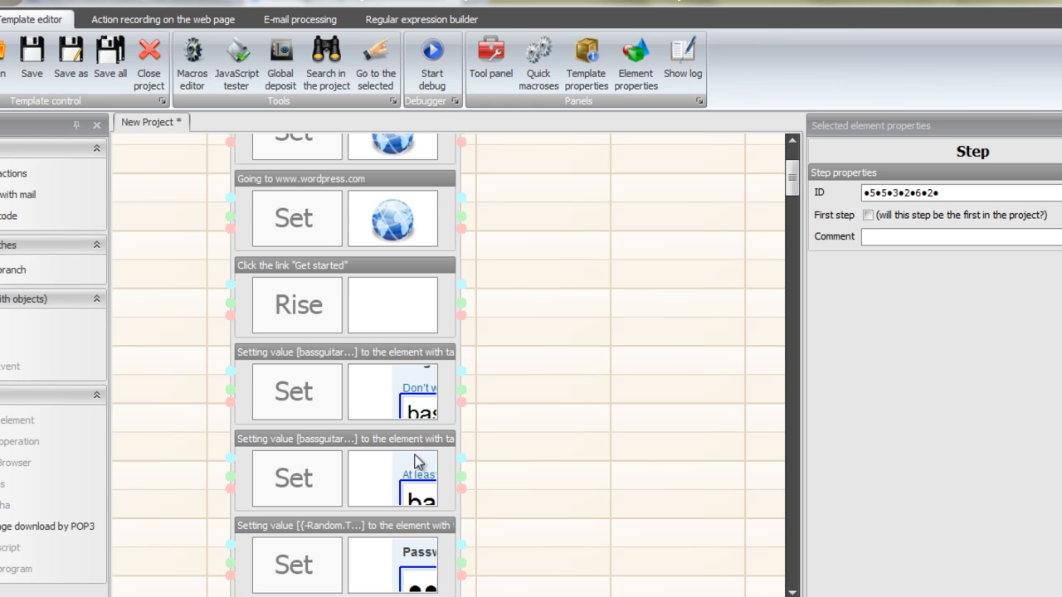
pyautogui.click(773, 308)
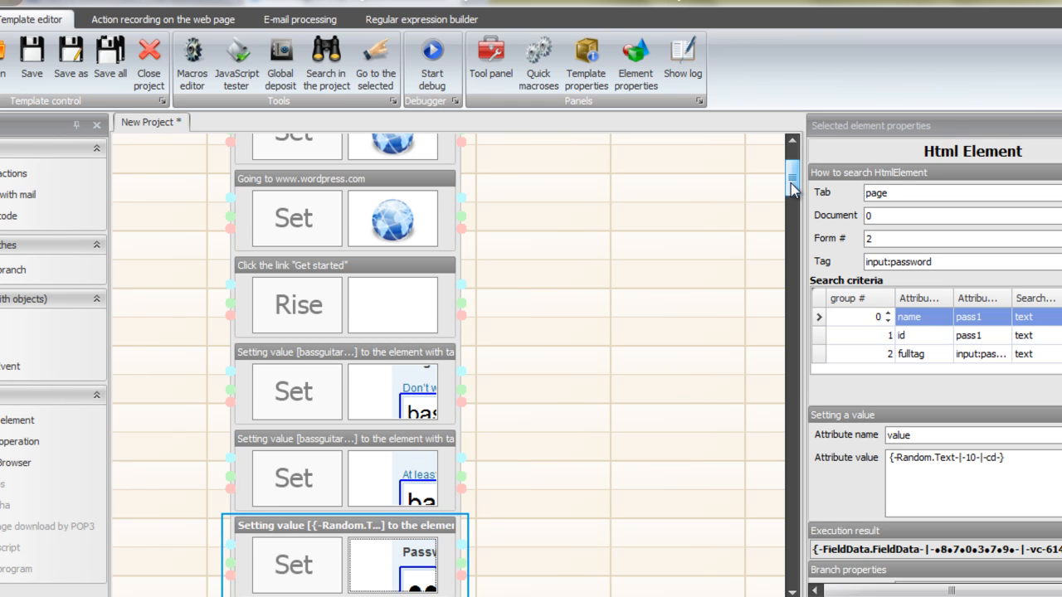
pyautogui.moveTo(792, 189); pyautogui.dragTo(791, 212)
pyautogui.click(424, 365)
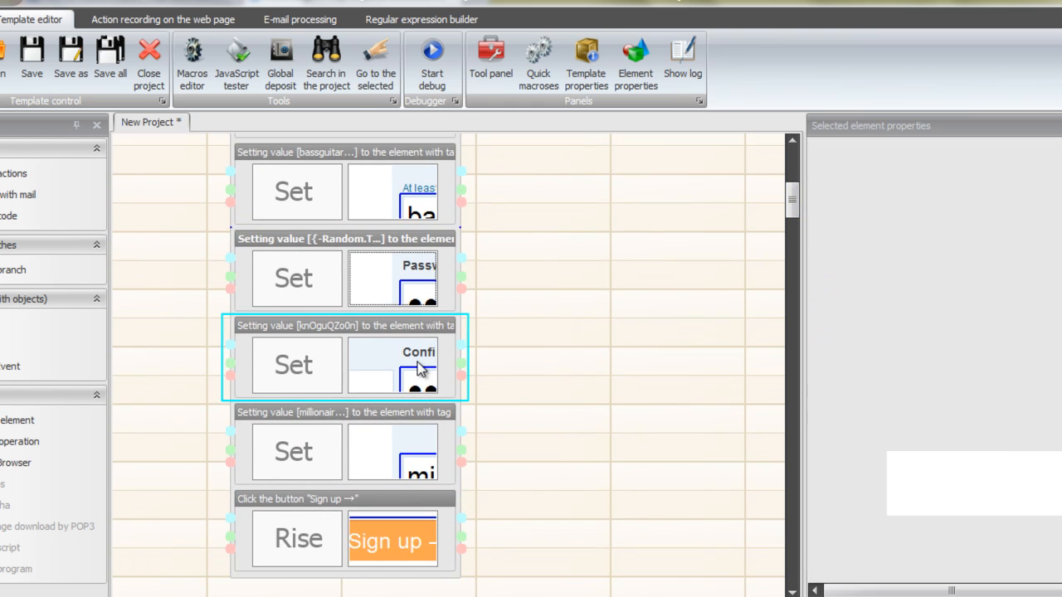
pyautogui.moveTo(955, 462); pyautogui.dragTo(877, 458)
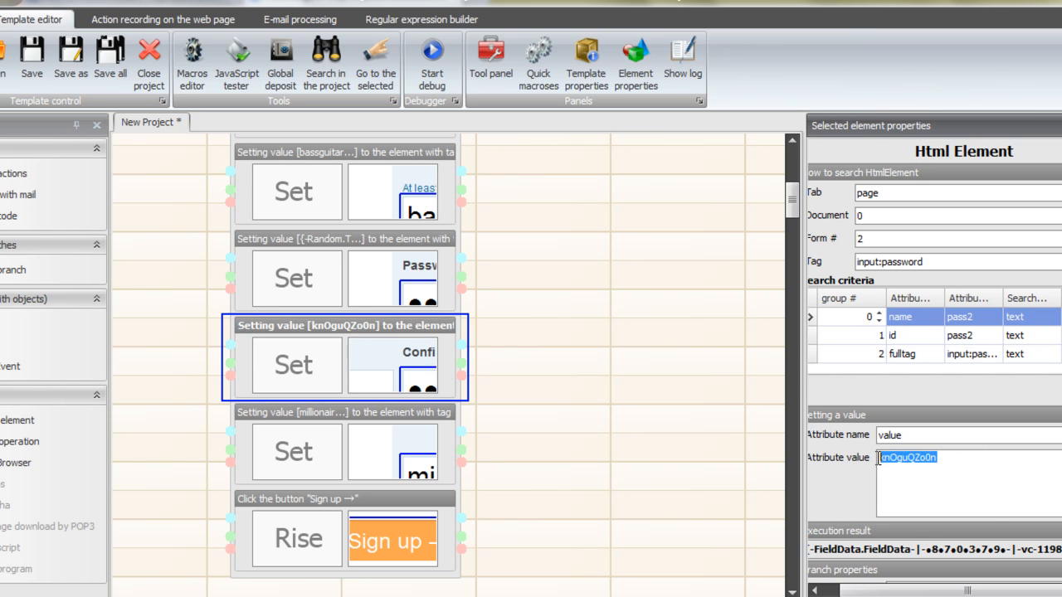
pyautogui.rightClick(886, 458)
pyautogui.click(924, 512)
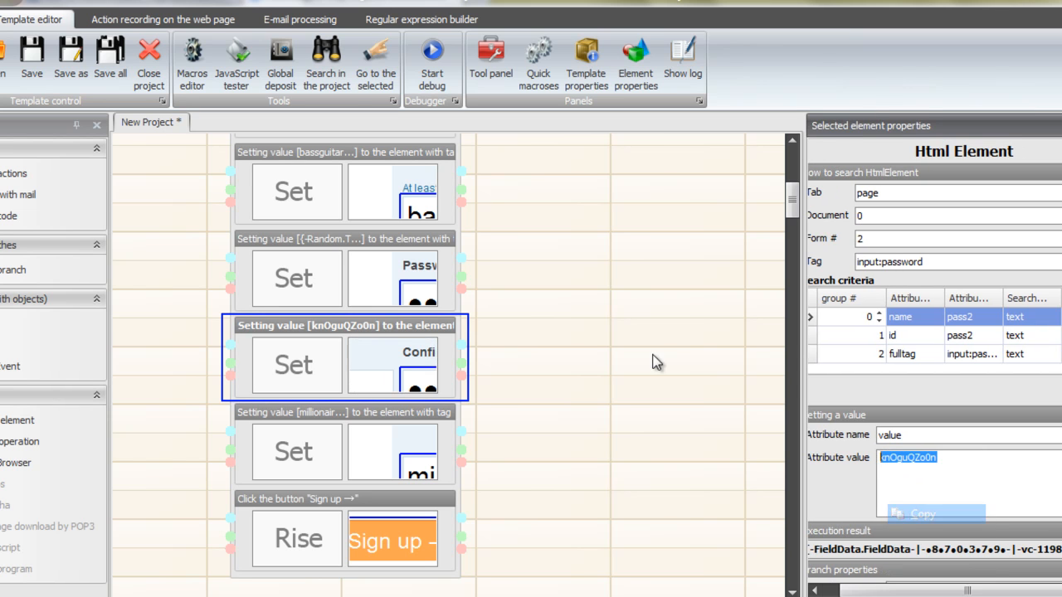
# - Paste the password into the login form's Password field and submit Log In
pyautogui.click(230, 18)
pyautogui.click(325, 437)
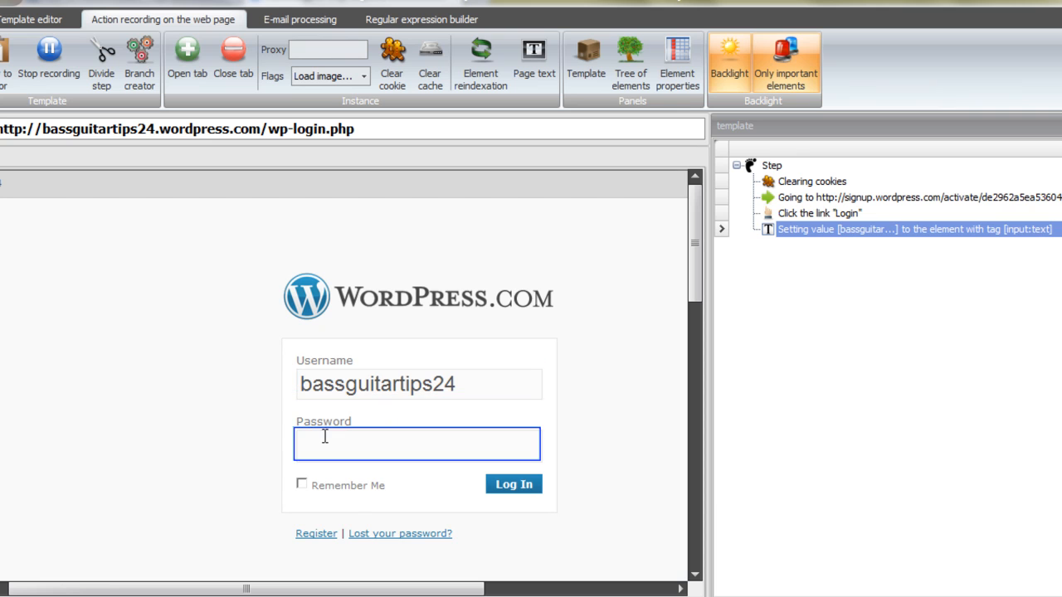
pyautogui.rightClick(324, 437)
pyautogui.moveTo(375, 467)
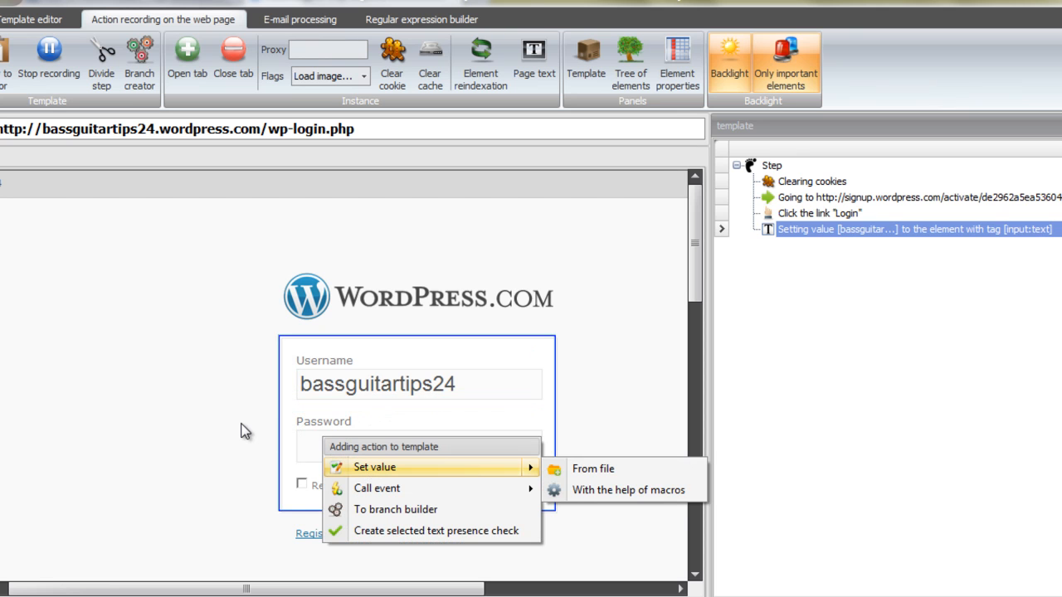
pyautogui.press('Escape')
pyautogui.press('Escape')
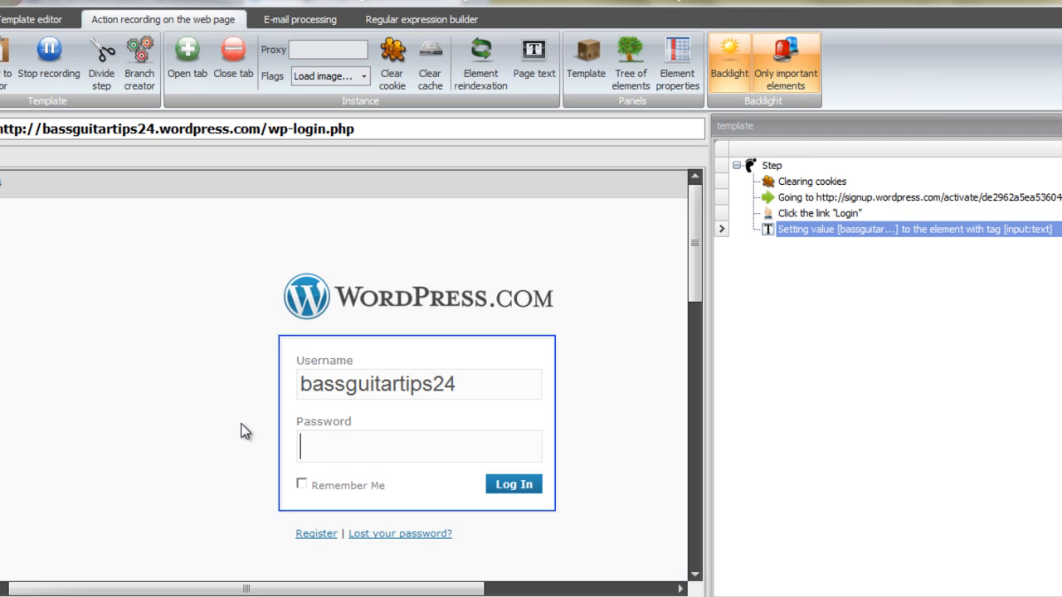
pyautogui.hotkey('ctrl', 'v')
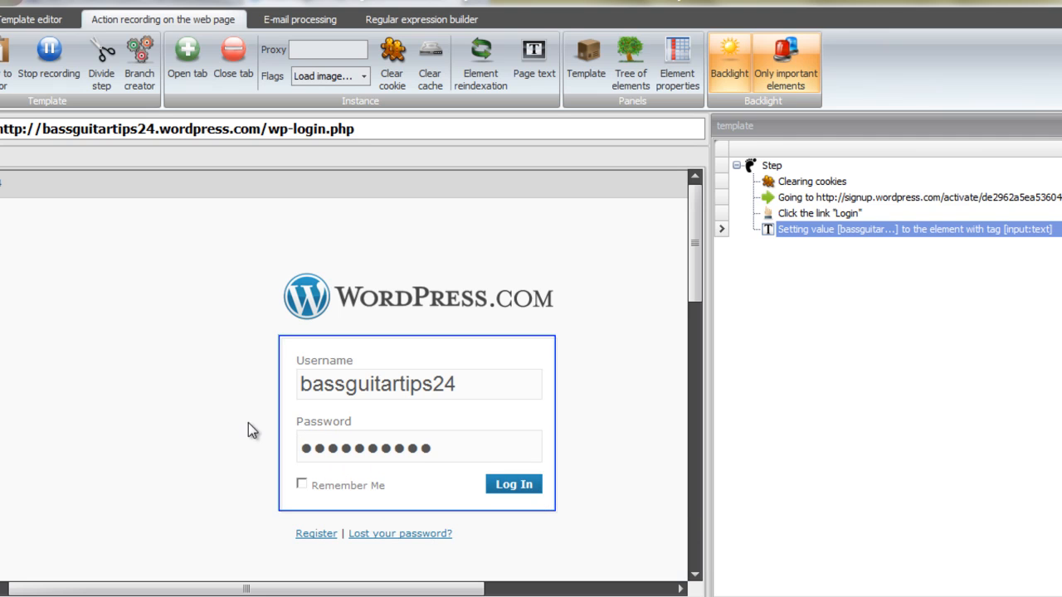
pyautogui.click(523, 489)
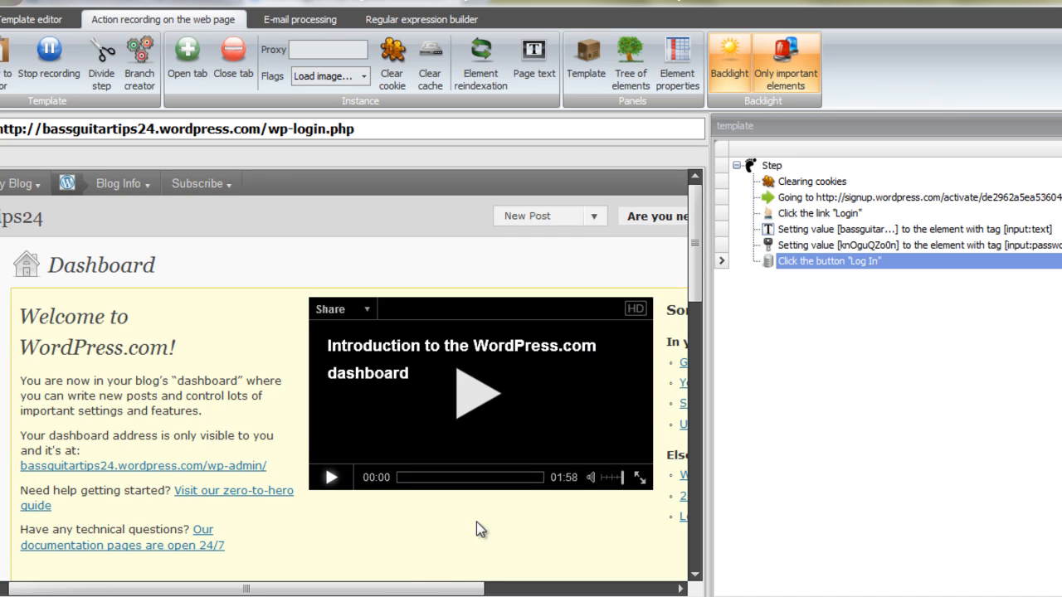
pyautogui.moveTo(383, 594); pyautogui.dragTo(327, 594)
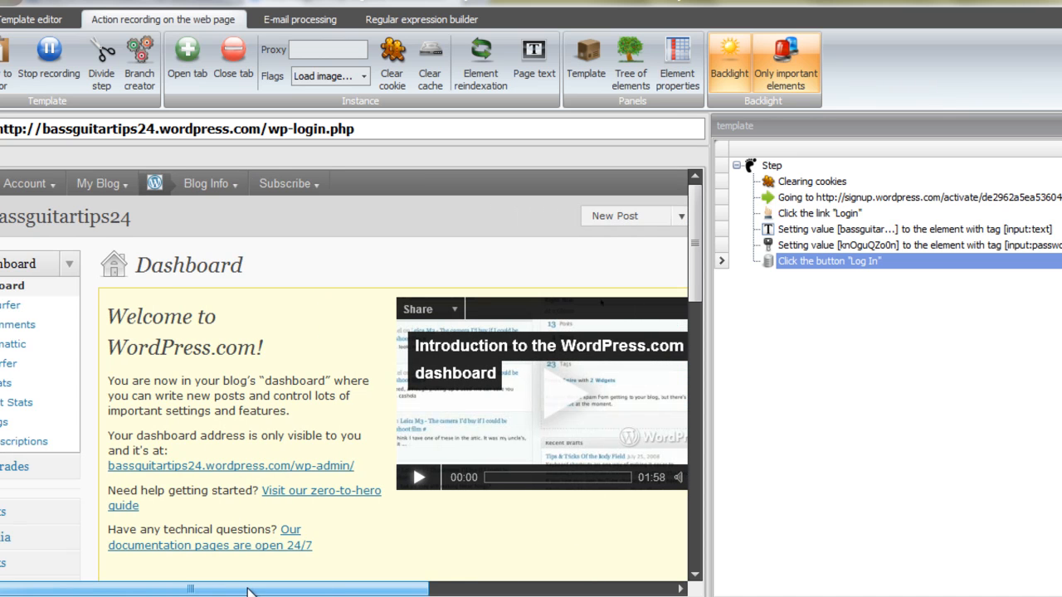
pyautogui.scroll(-1, 699, 263)
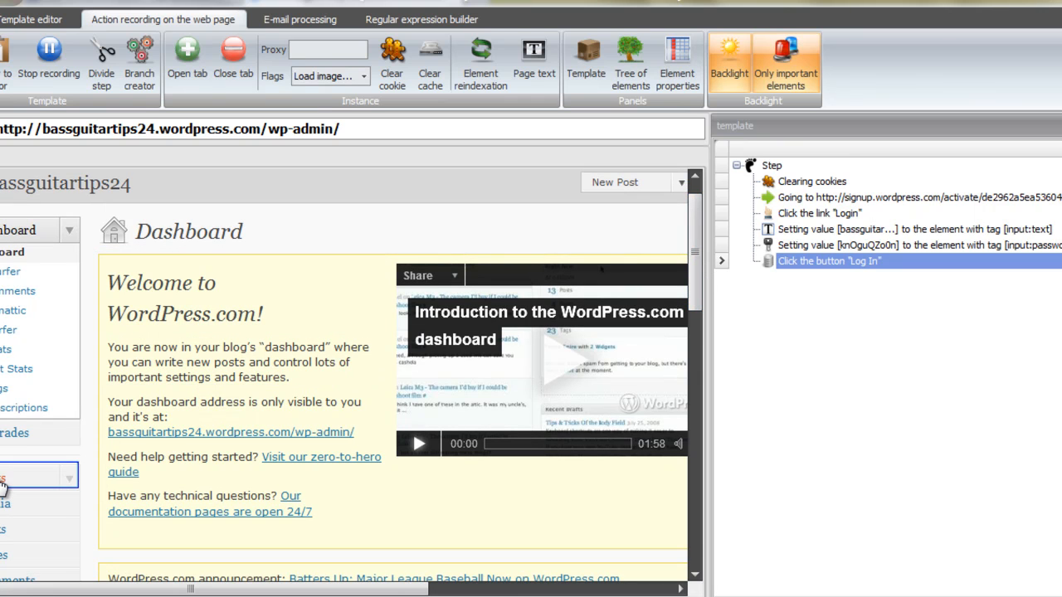
# - Trash the default Hello world post from Posts and start a new blank post via Add New
pyautogui.click(3, 482)
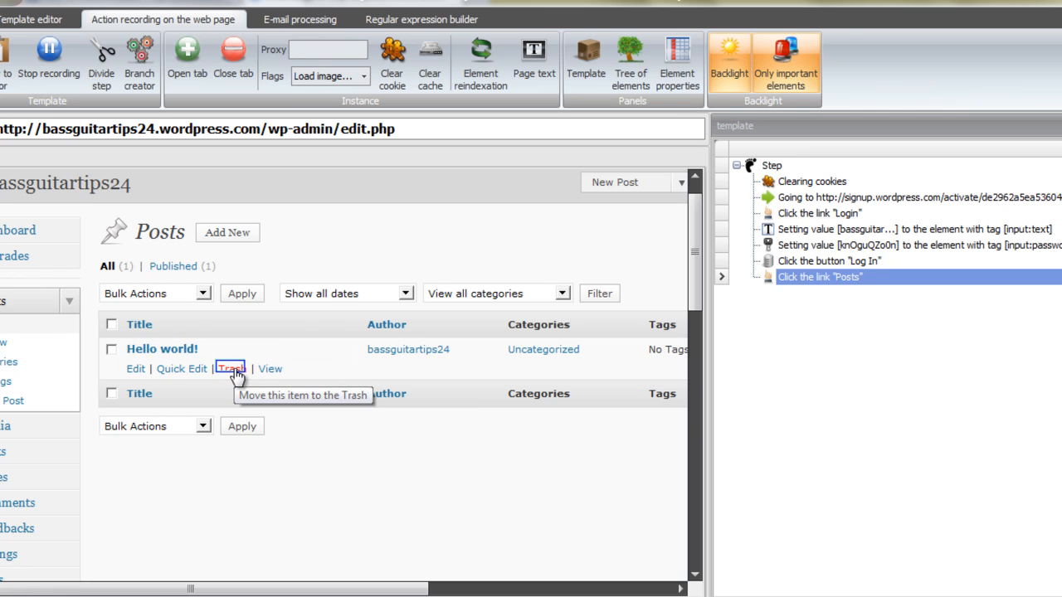
pyautogui.click(233, 369)
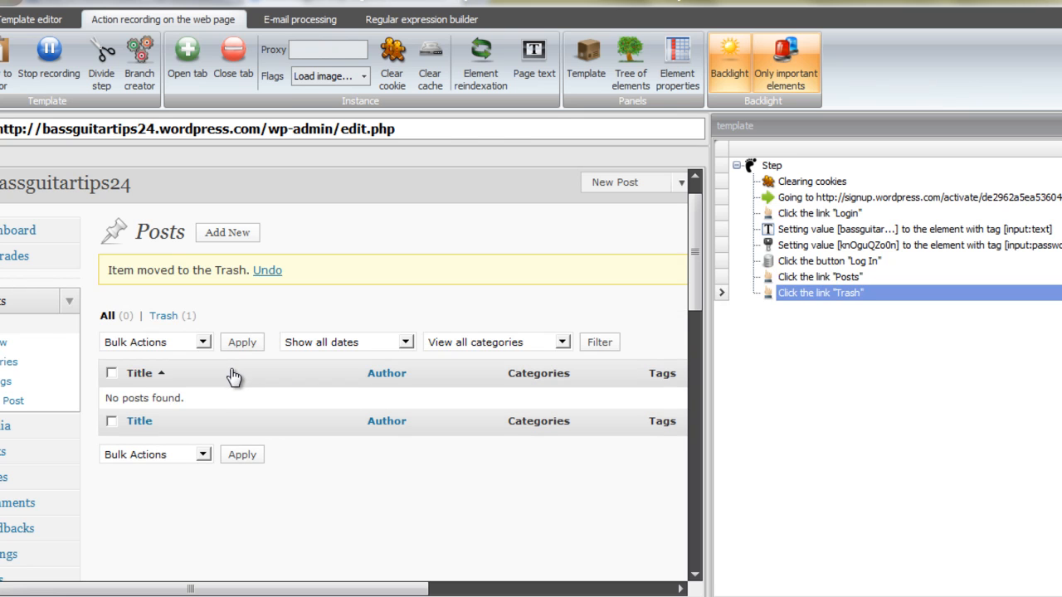
pyautogui.click(233, 234)
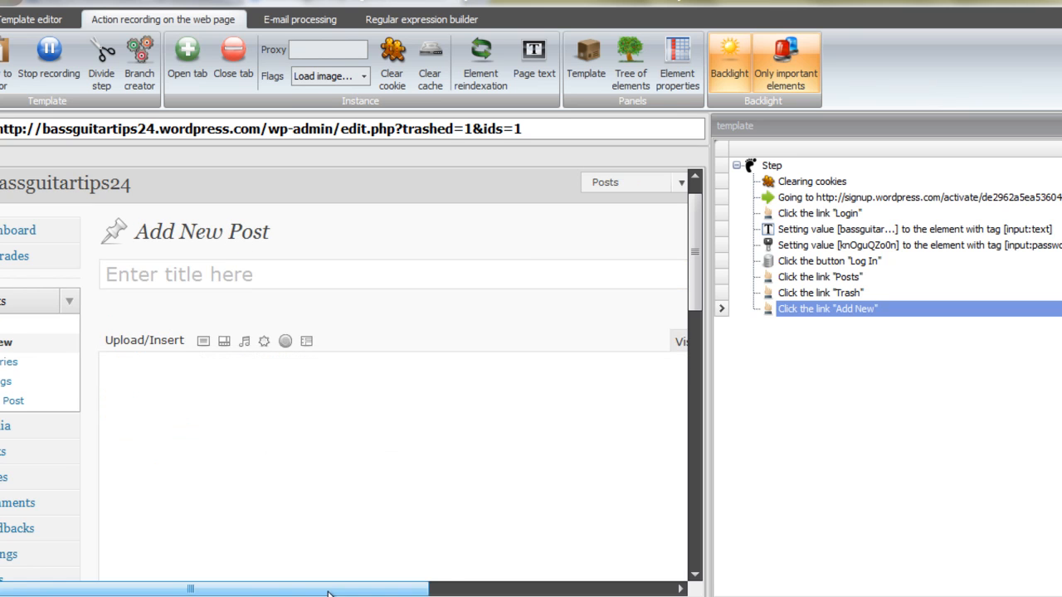
pyautogui.moveTo(328, 593); pyautogui.dragTo(351, 593)
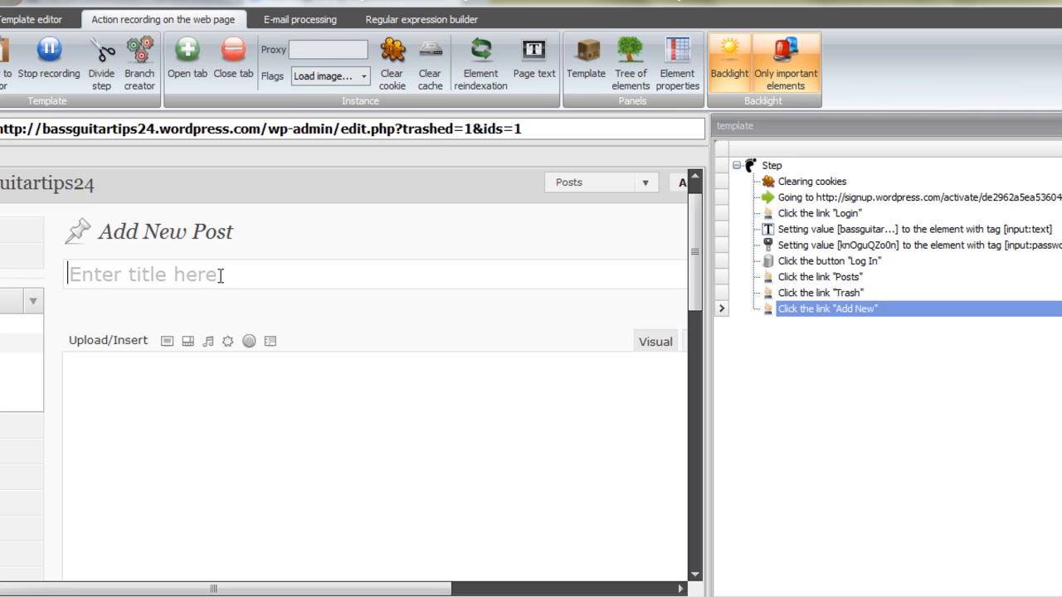
# - Enter the post title Bass Guitar Tips and move into the post body
pyautogui.click(75, 274)
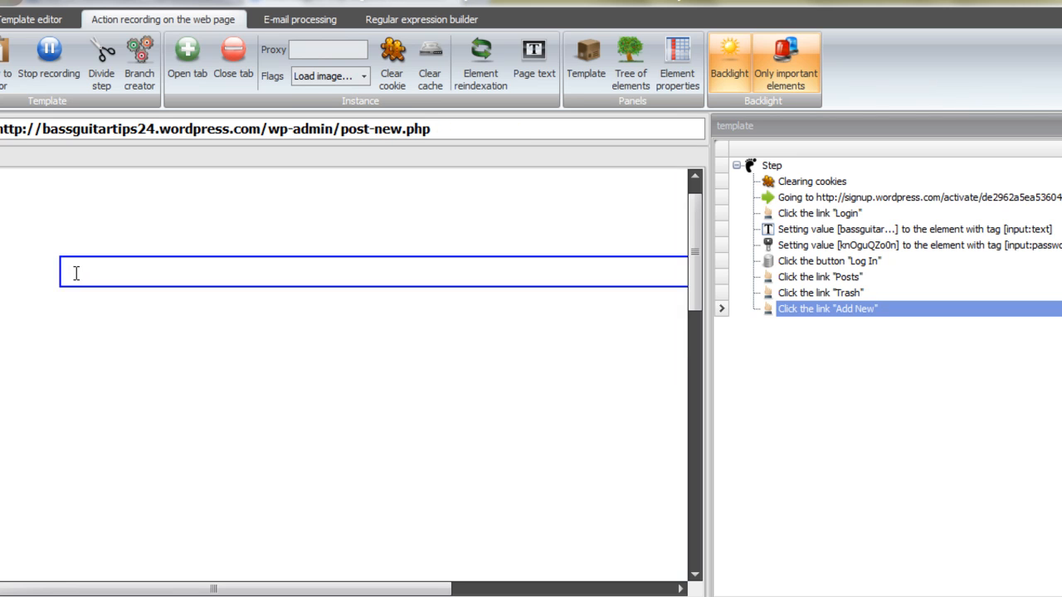
pyautogui.write('Bass Gu')
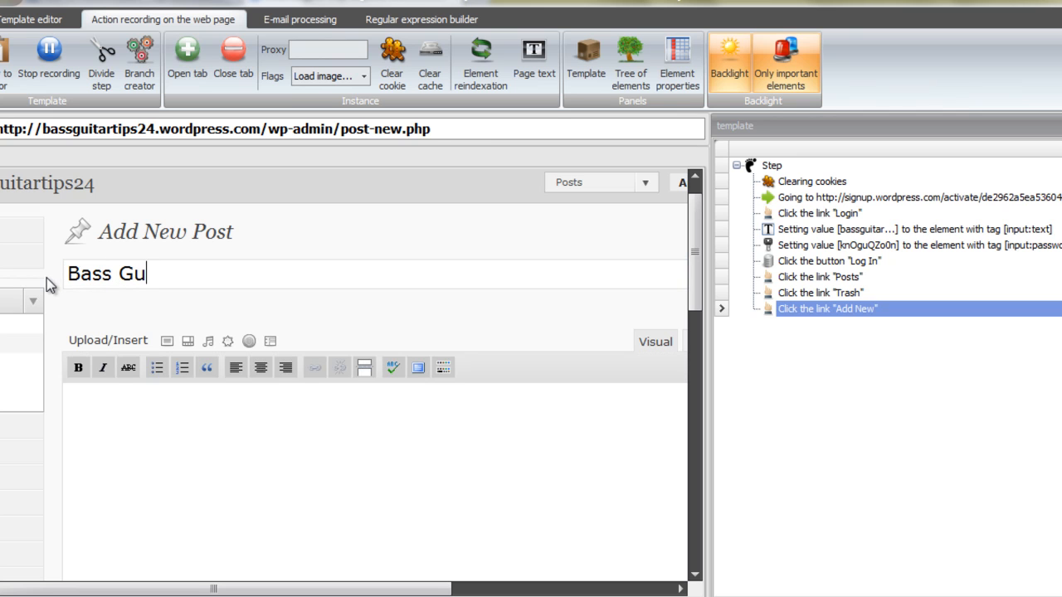
pyautogui.write('itar T')
pyautogui.write('ips')
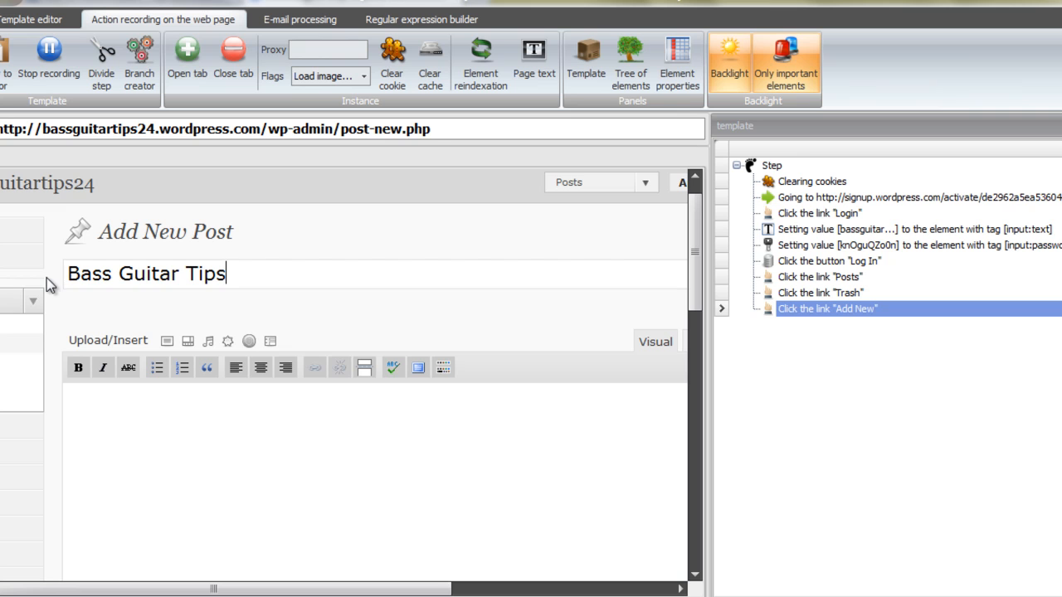
pyautogui.scroll(-2, 697, 292)
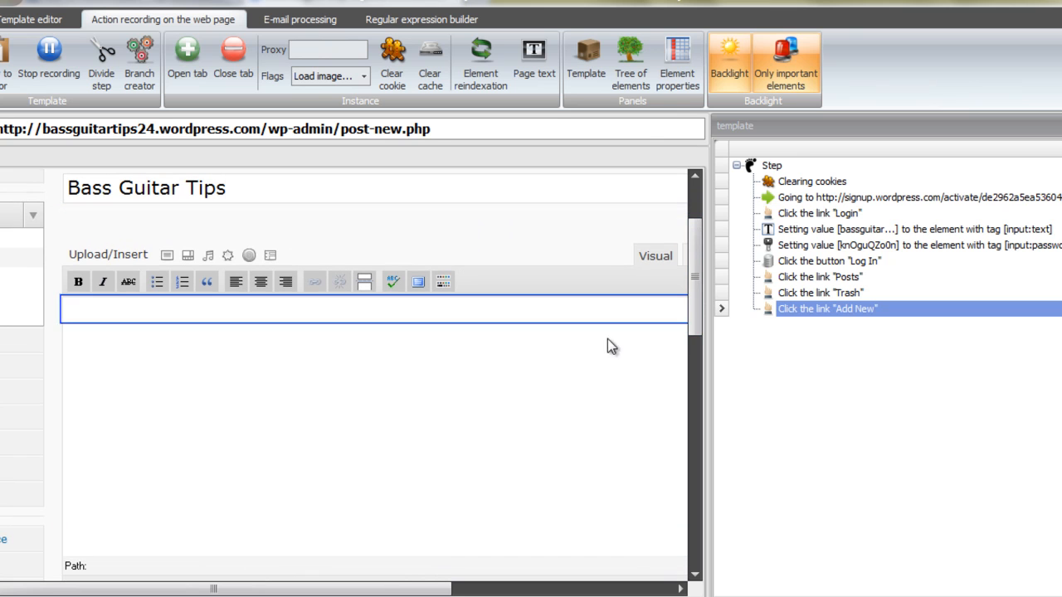
pyautogui.click(93, 314)
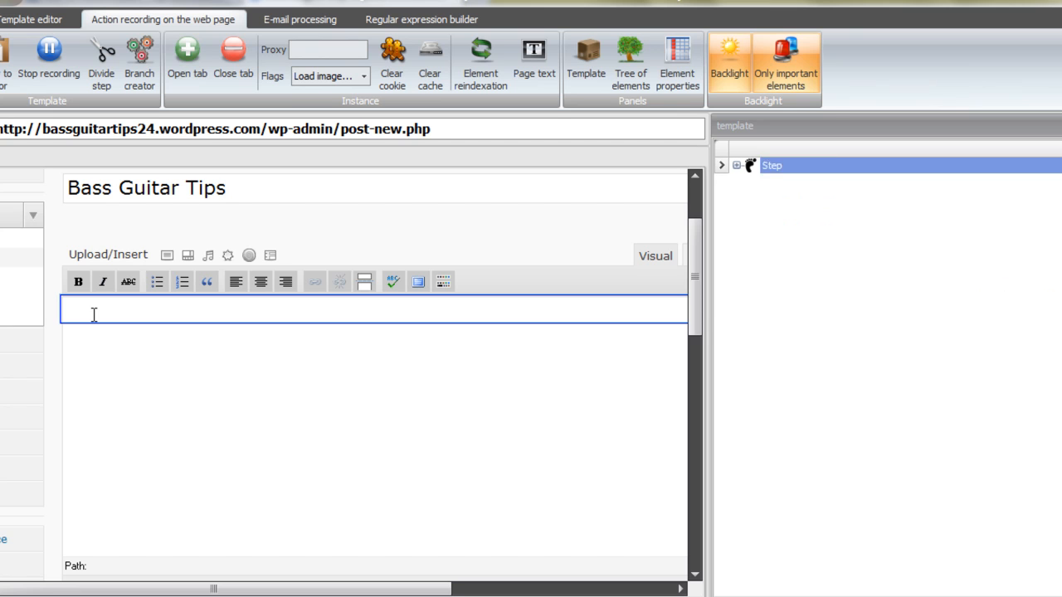
# - Set the post body's value with a Spintax macro from Strings processing in the macro builder
pyautogui.rightClick(94, 315)
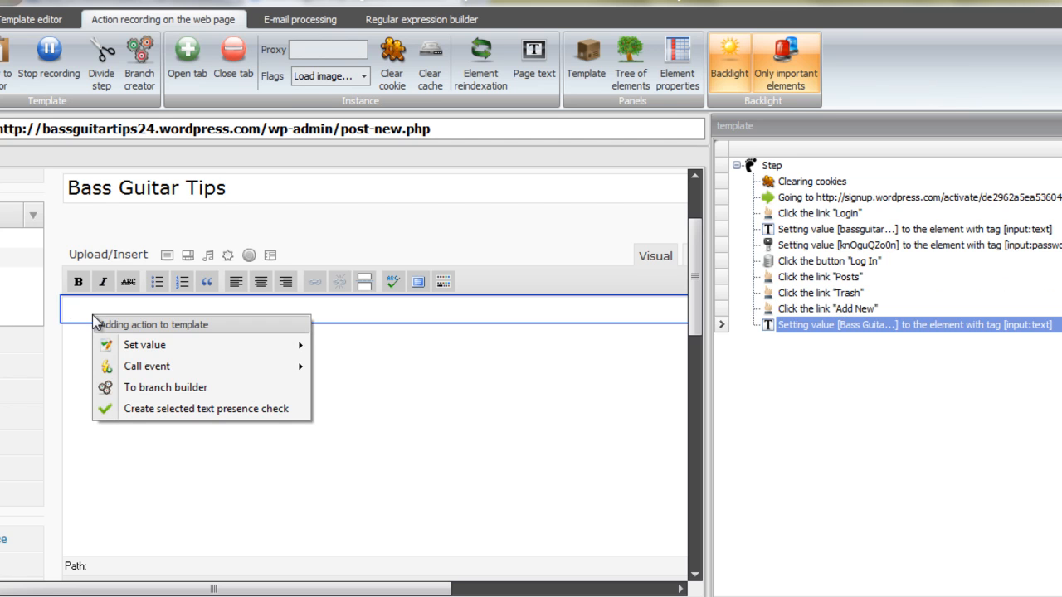
pyautogui.moveTo(144, 345)
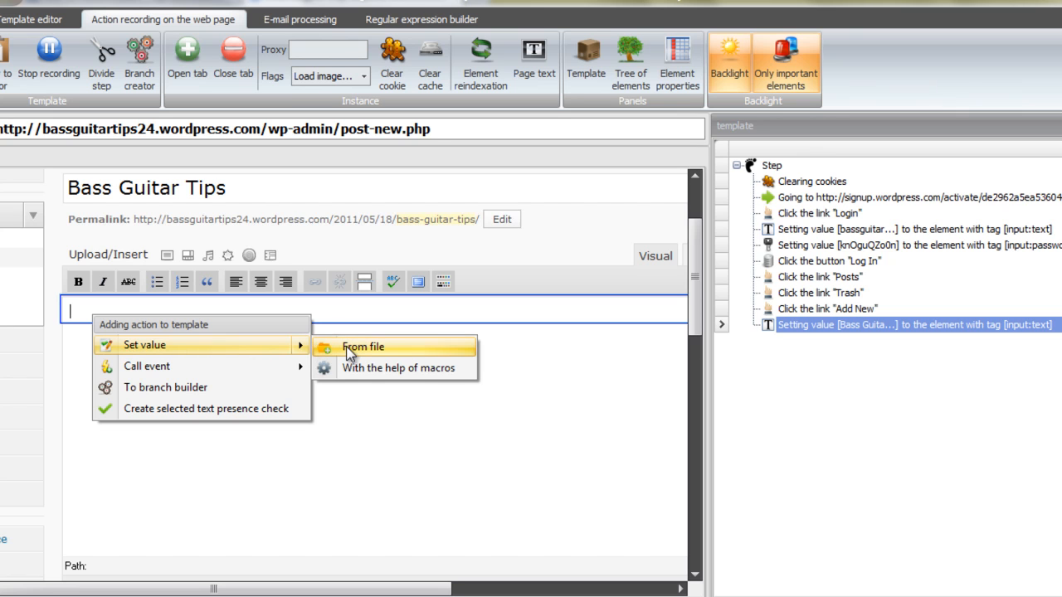
pyautogui.click(365, 377)
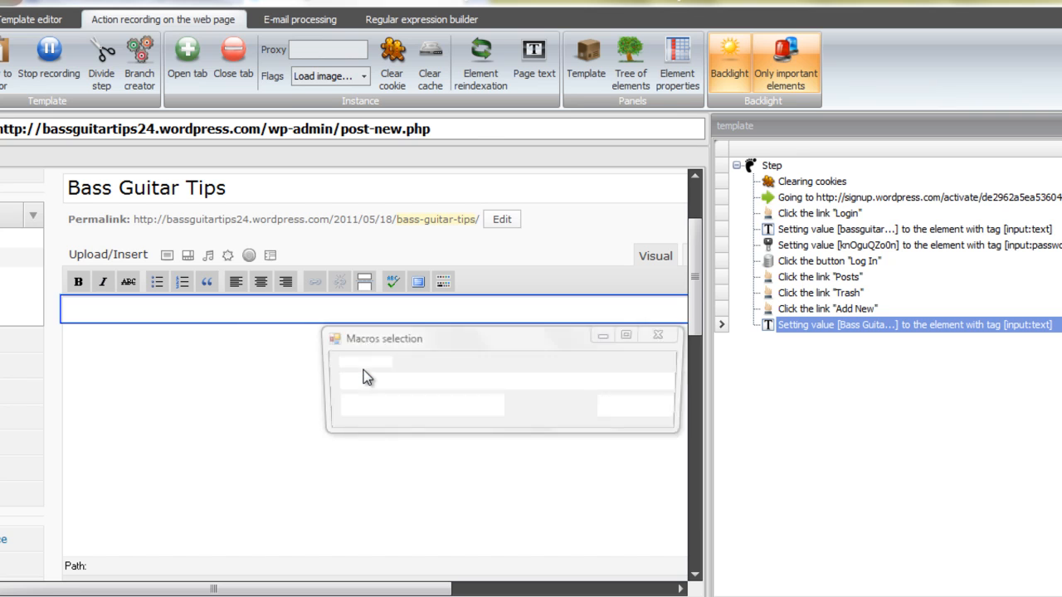
pyautogui.click(380, 407)
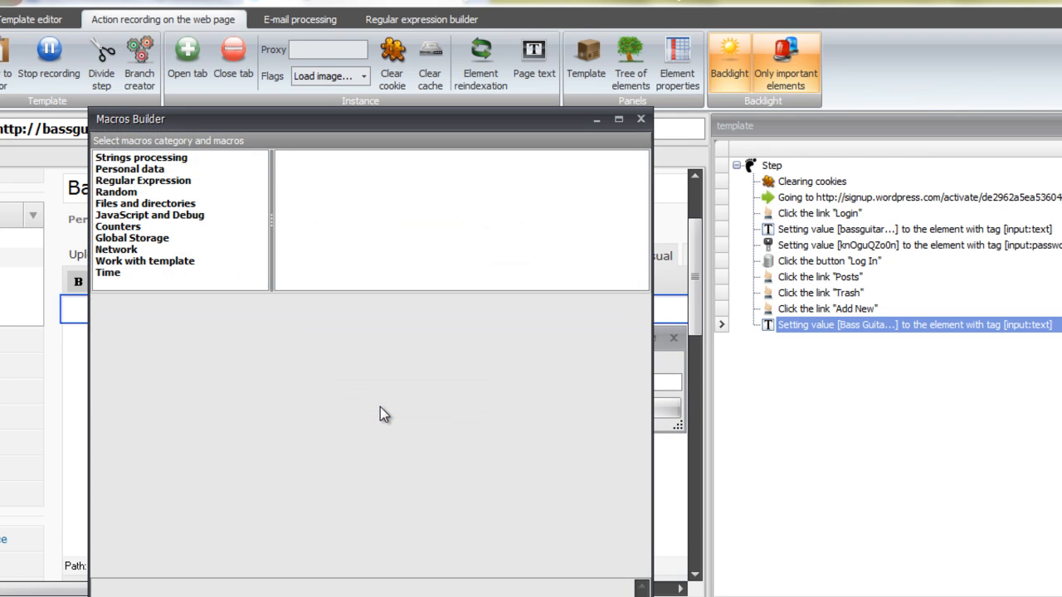
pyautogui.click(163, 163)
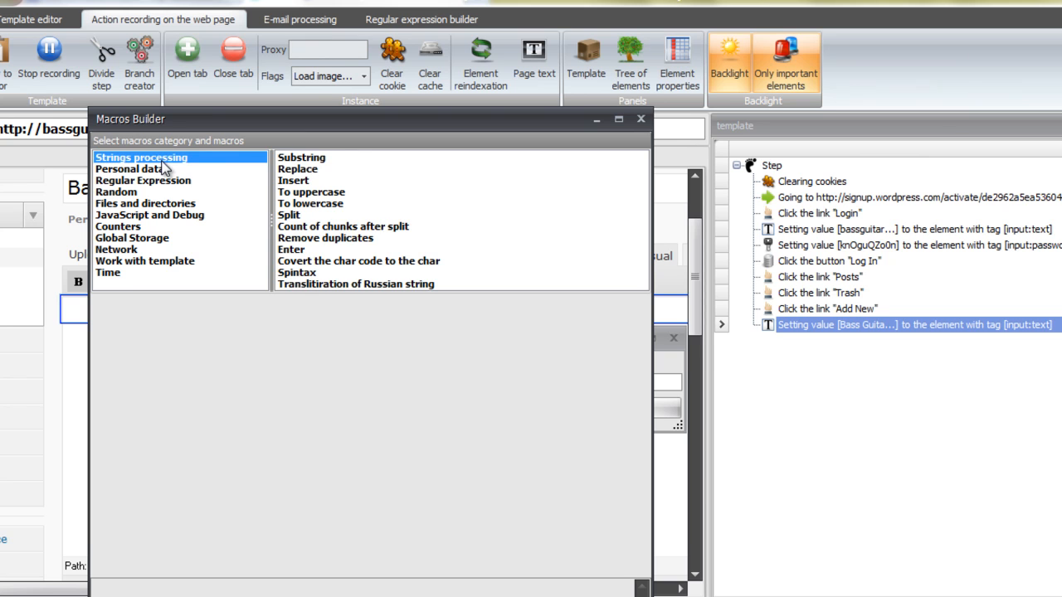
pyautogui.click(304, 277)
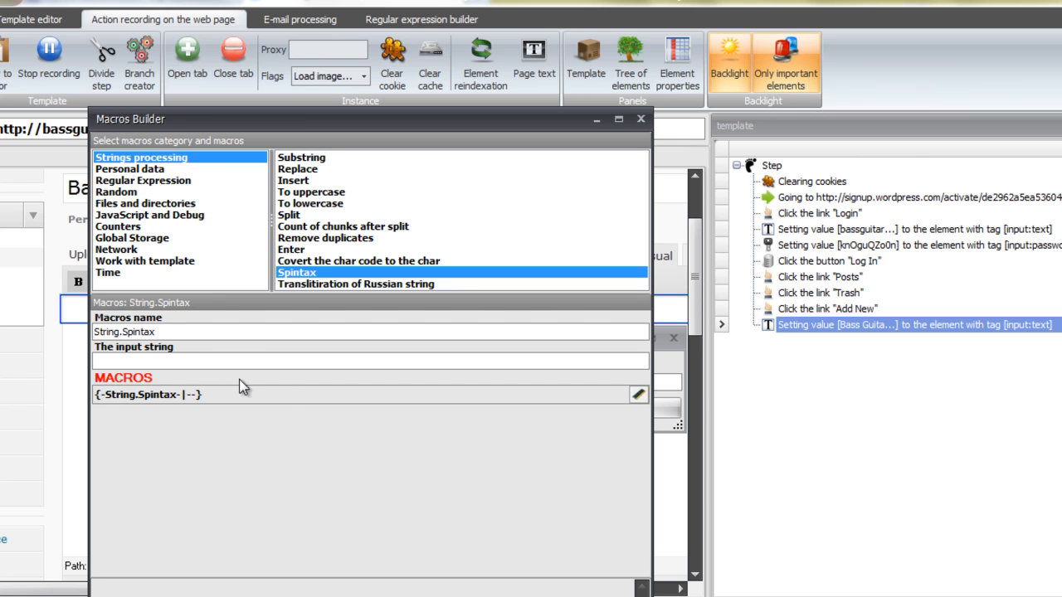
# - Reveal the bottom of the macro builder and switch to the folder holding the article file
pyautogui.moveTo(474, 125); pyautogui.dragTo(479, 59)
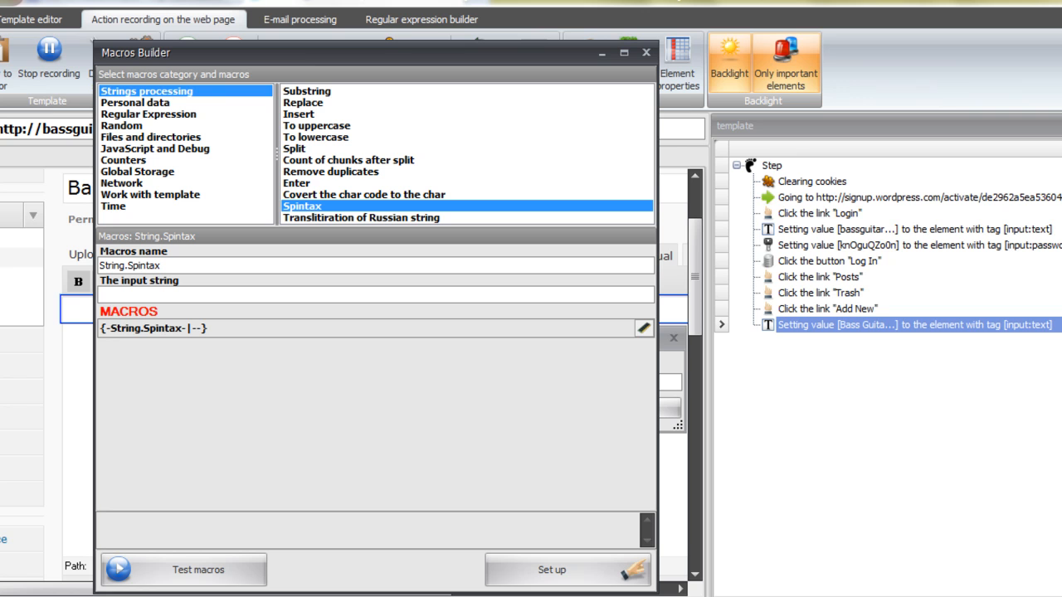
pyautogui.hotkey('alt', 'Tab')
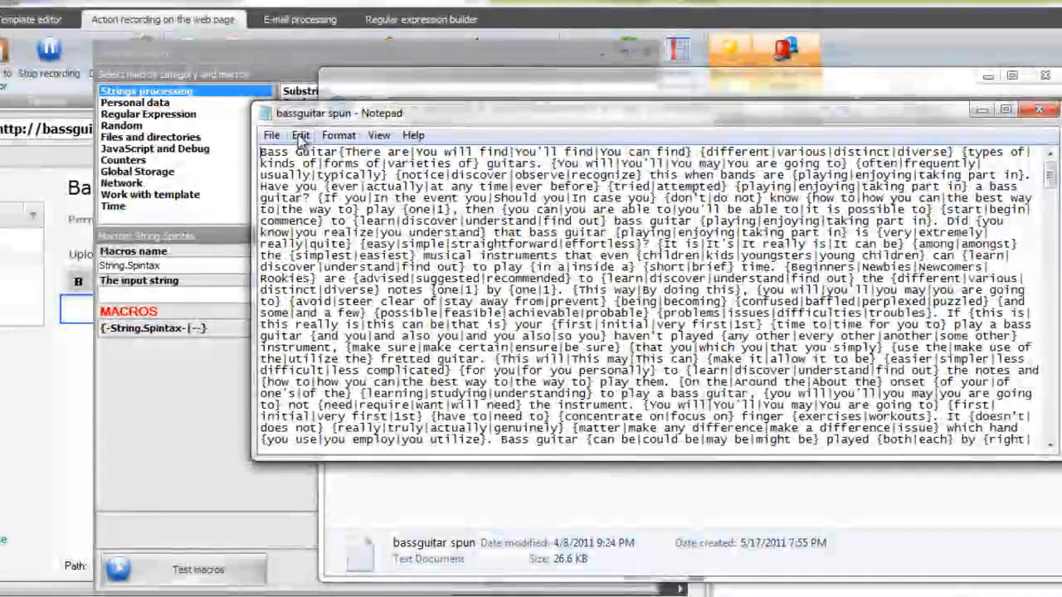
# - Select all of the spintax article in Notepad, copy it, close Notepad and minimize the folder window
pyautogui.click(300, 136)
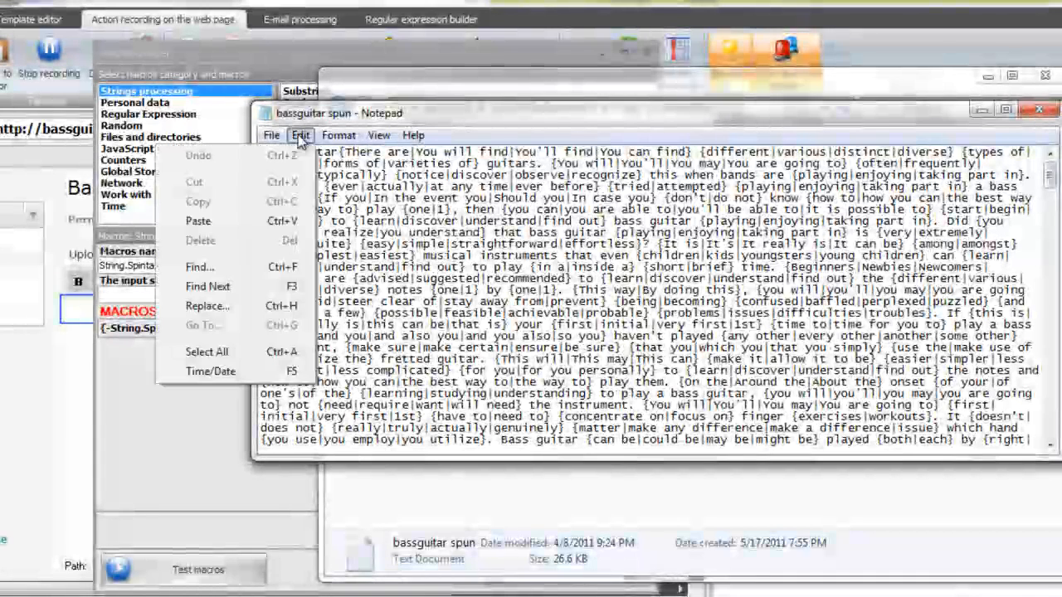
pyautogui.click(207, 351)
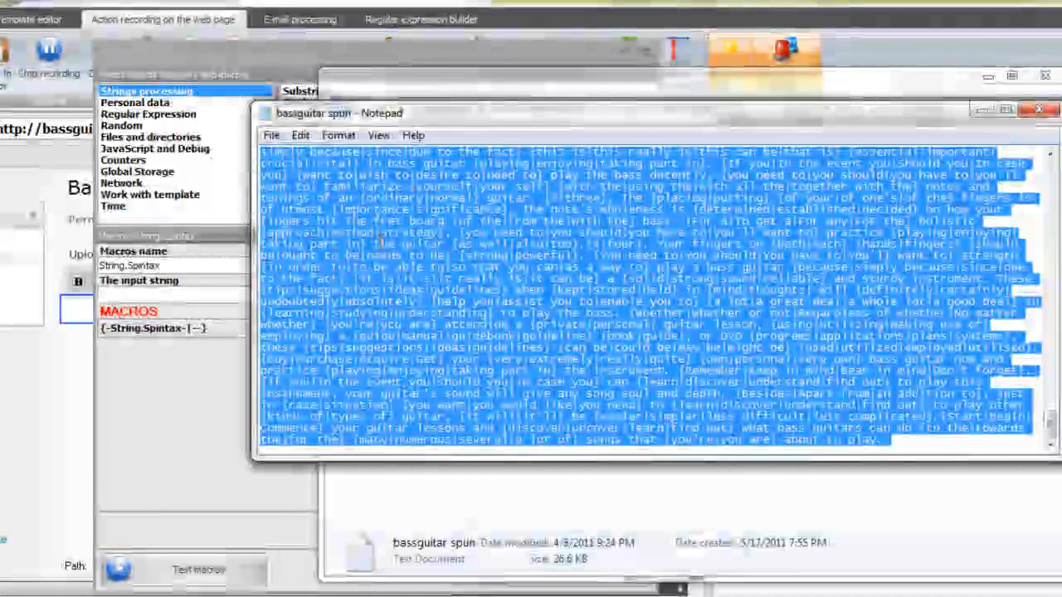
pyautogui.rightClick(149, 244)
pyautogui.click(244, 305)
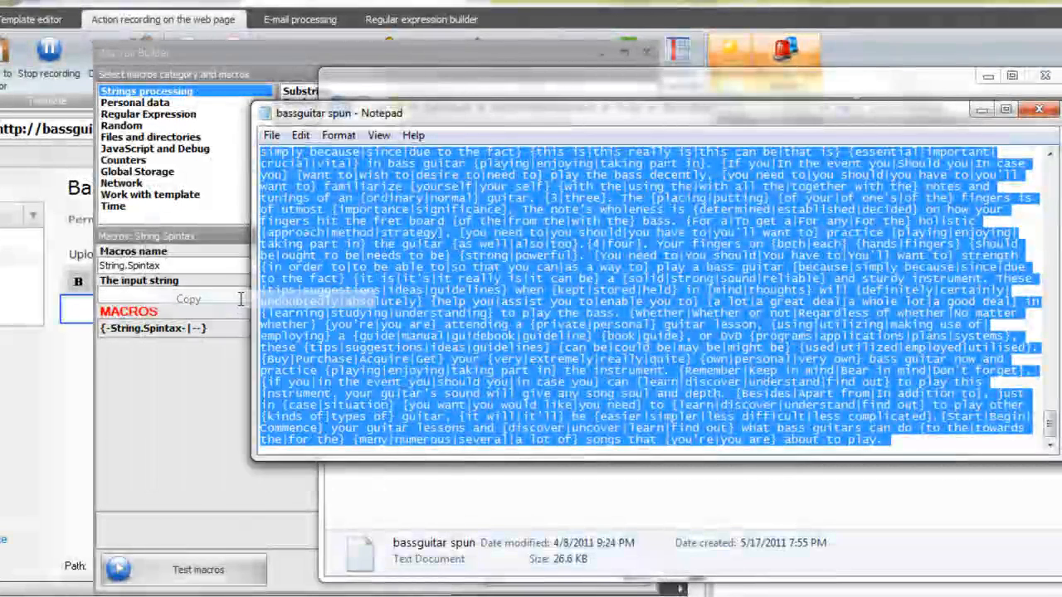
pyautogui.click(1041, 111)
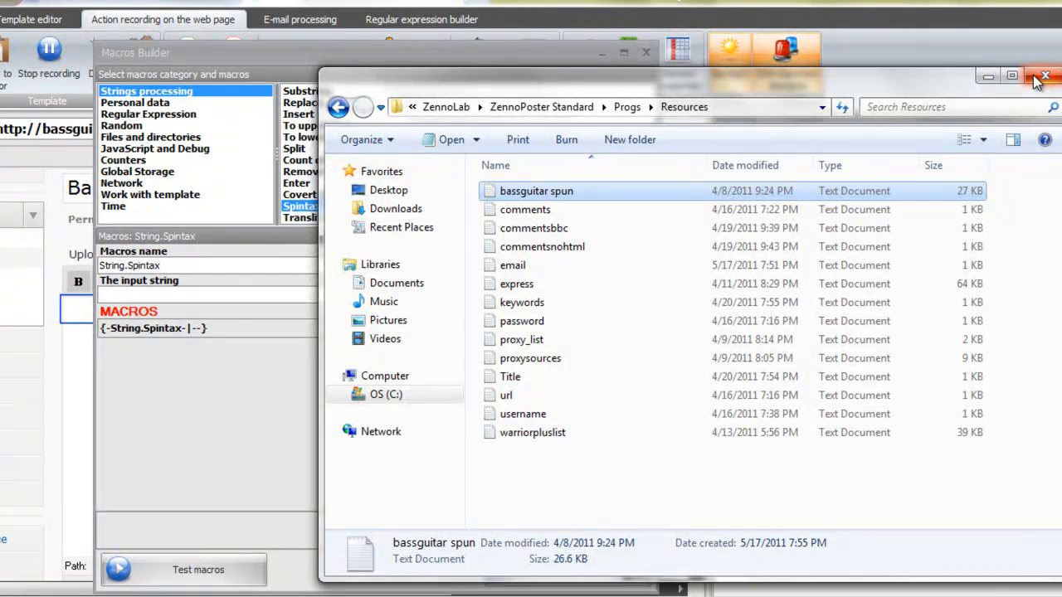
pyautogui.click(987, 76)
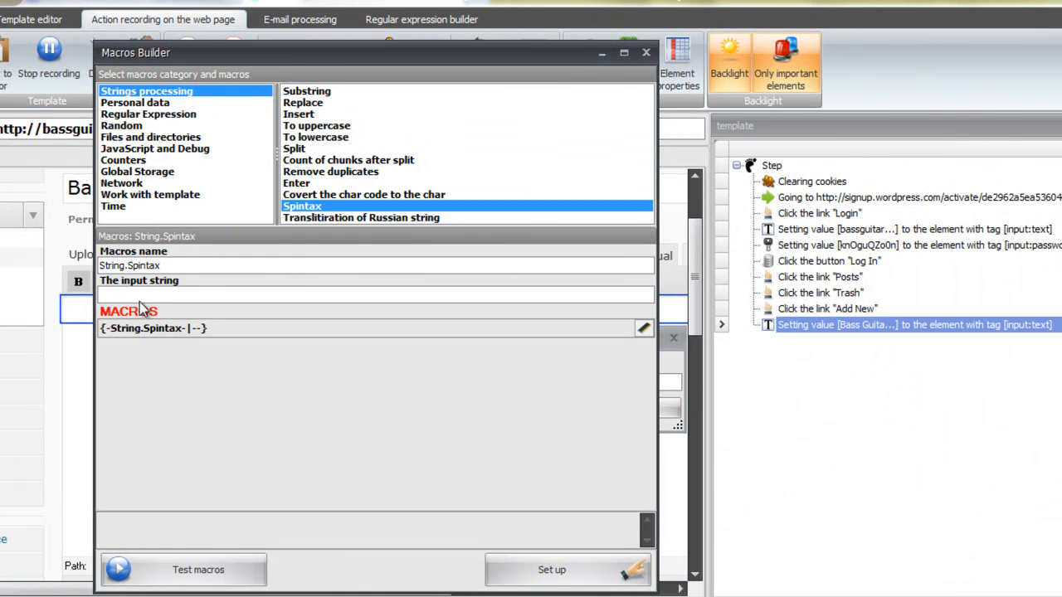
# - Paste the article as the Spintax input string, apply Set up and confirm, filling the post body with spun text
pyautogui.rightClick(135, 296)
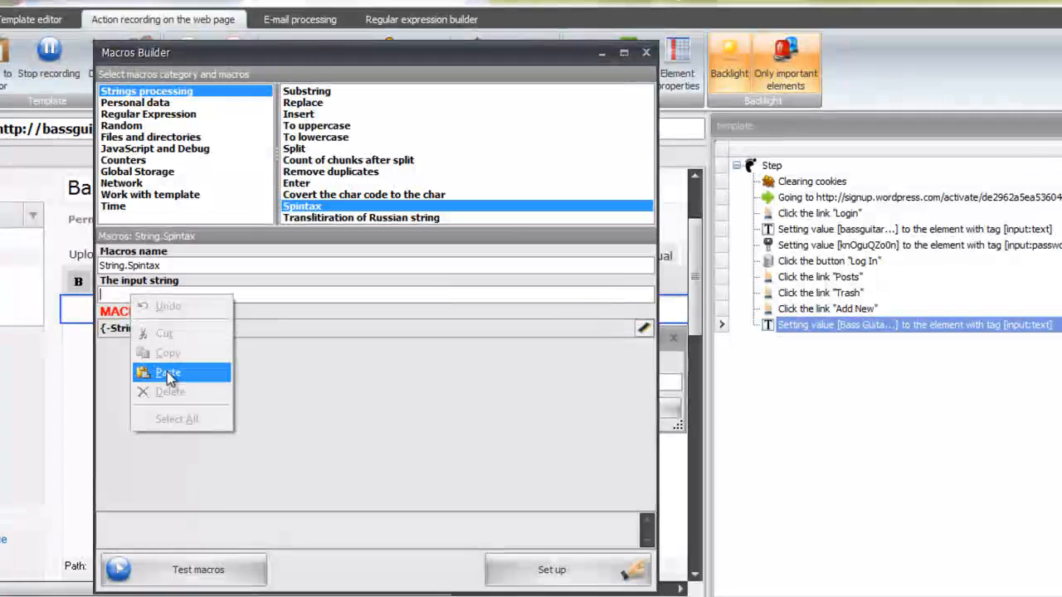
pyautogui.click(168, 373)
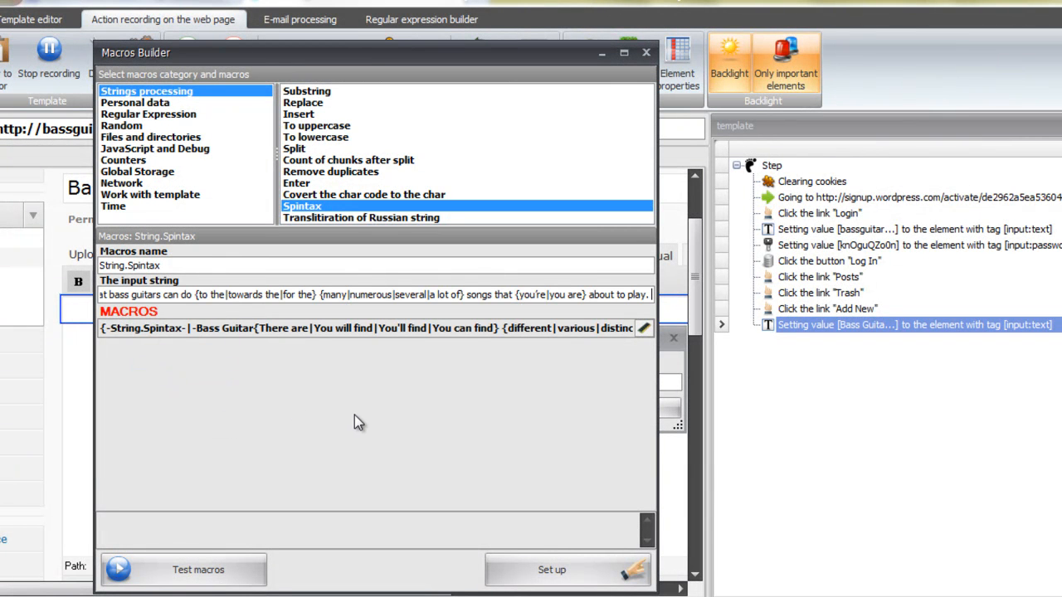
pyautogui.click(533, 574)
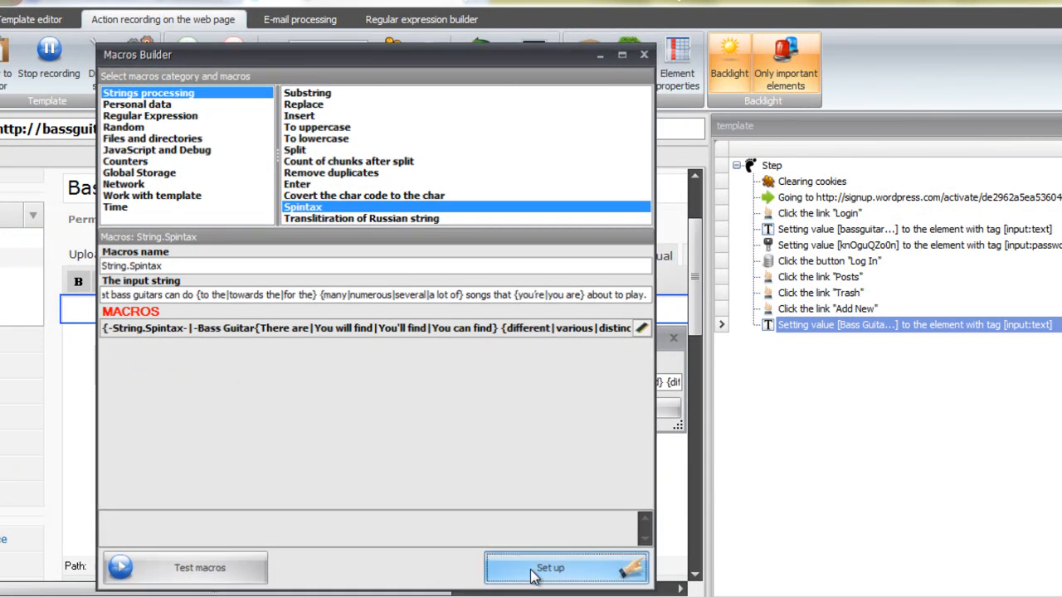
pyautogui.click(650, 406)
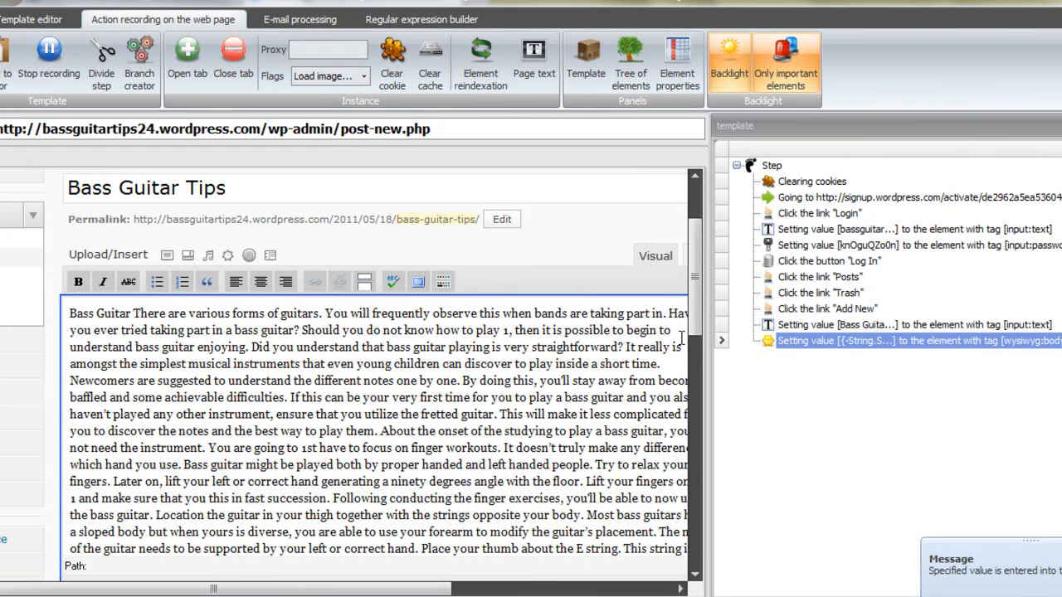
pyautogui.moveTo(700, 306); pyautogui.dragTo(697, 348)
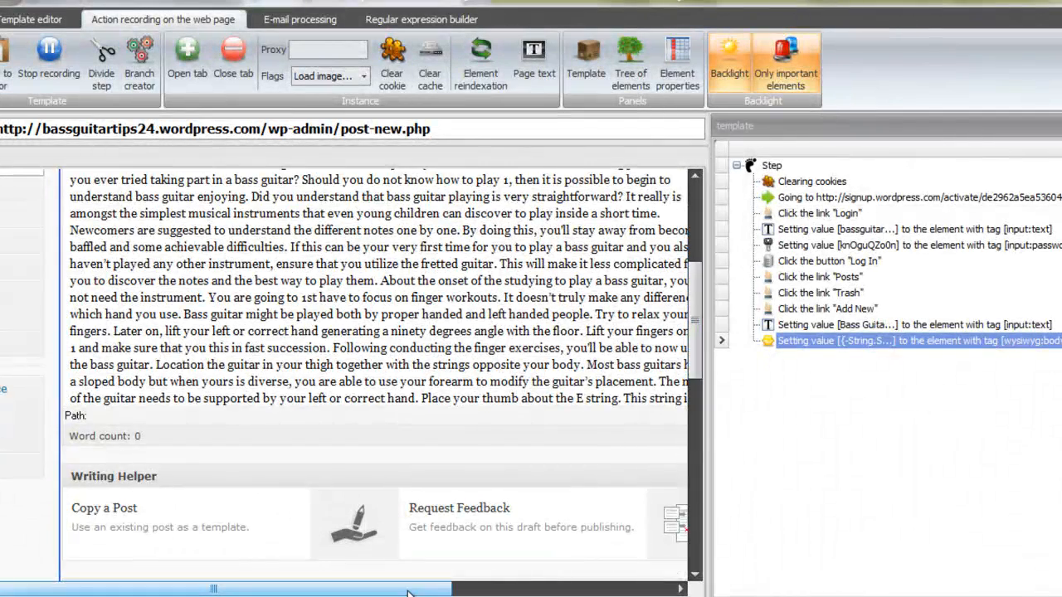
pyautogui.moveTo(408, 592); pyautogui.dragTo(431, 592)
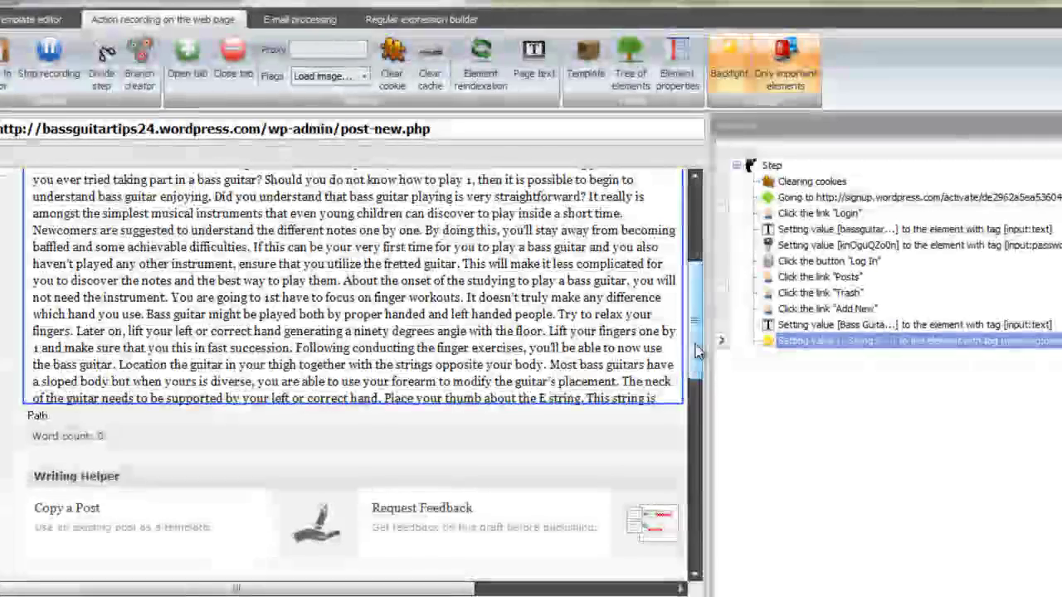
pyautogui.moveTo(697, 350)
pyautogui.mouseDown()
pyautogui.moveTo(696, 379)
pyautogui.moveTo(701, 308)
pyautogui.moveTo(707, 411)
pyautogui.mouseUp()
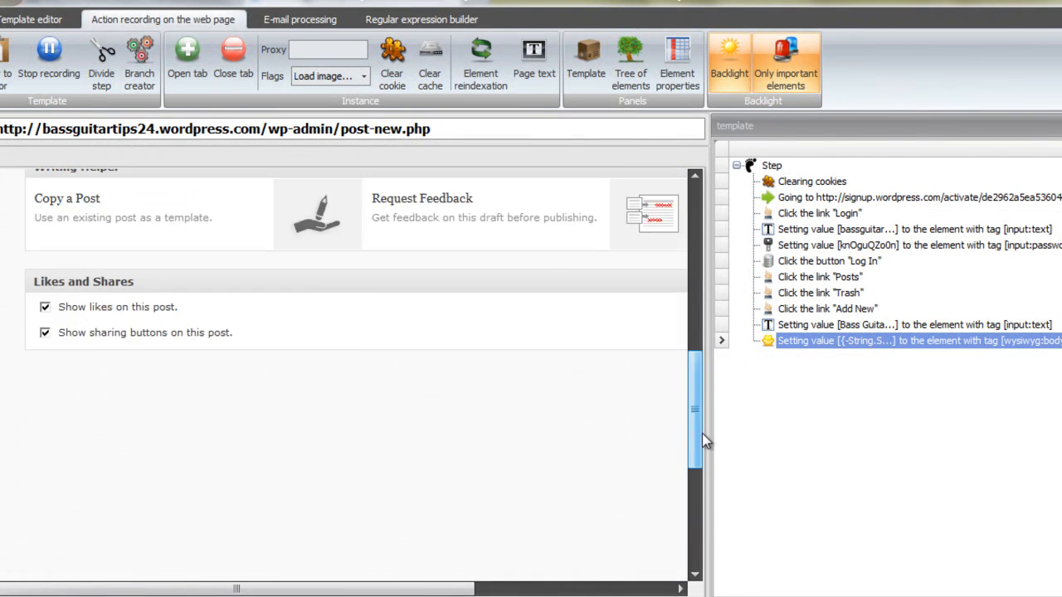